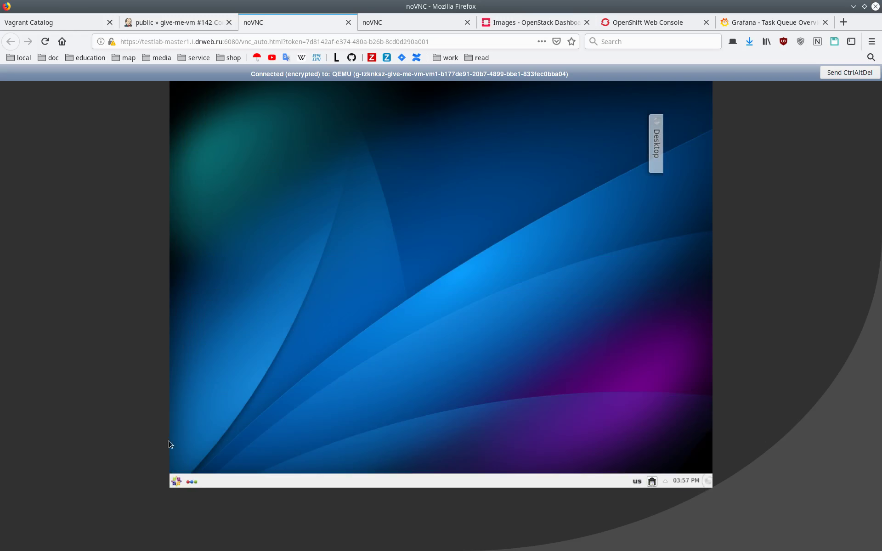
Launch Konsole from the launcher search 'kons' and become root with sudo su -
{"action": "key", "text": "alt+F1"}
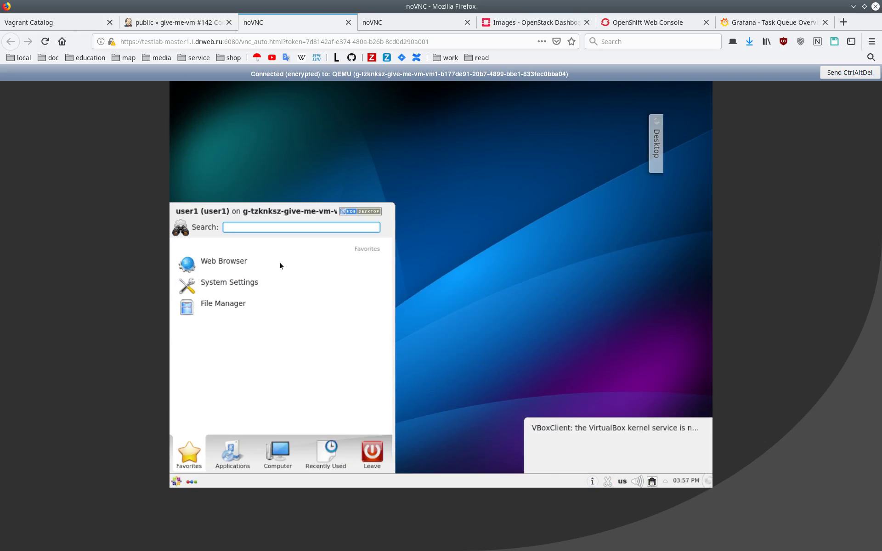
{"action": "type", "text": "kons"}
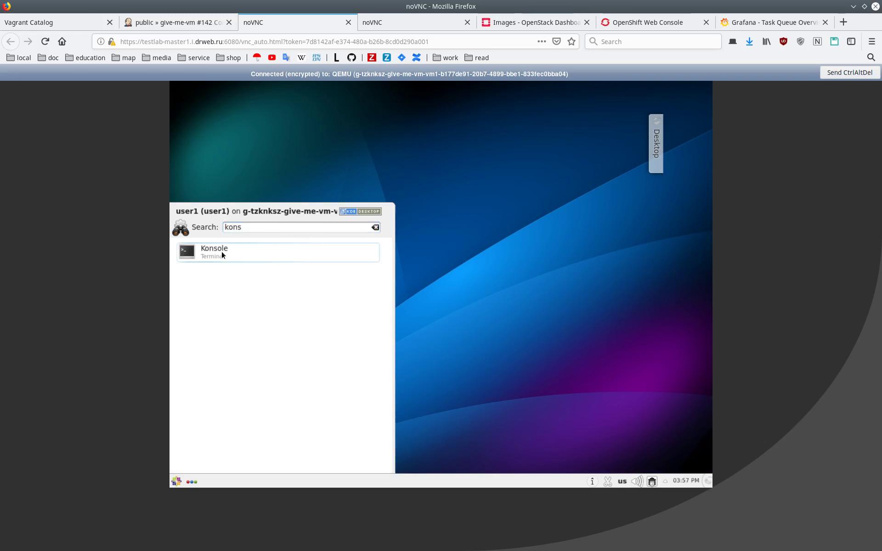
{"action": "left_click", "coordinate": [221, 251]}
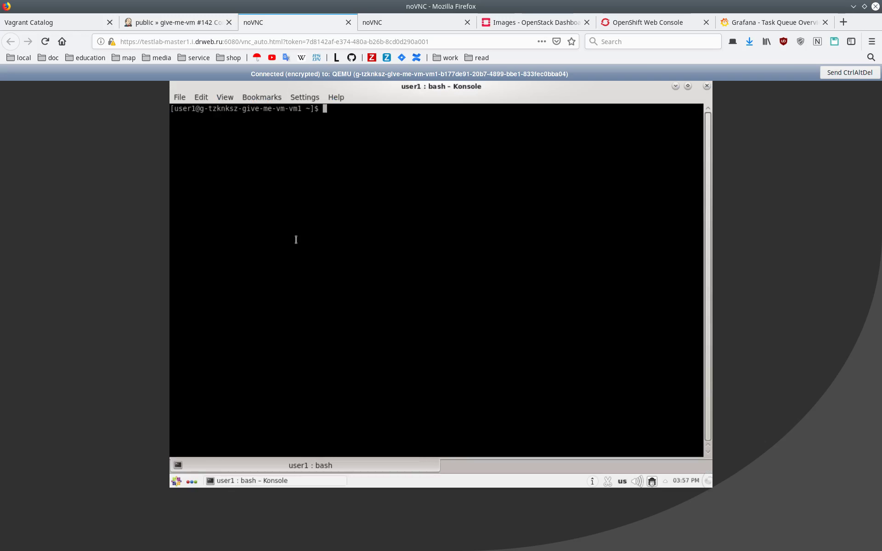
{"action": "type", "text": "sudo su -"}
{"action": "key", "text": "Return"}
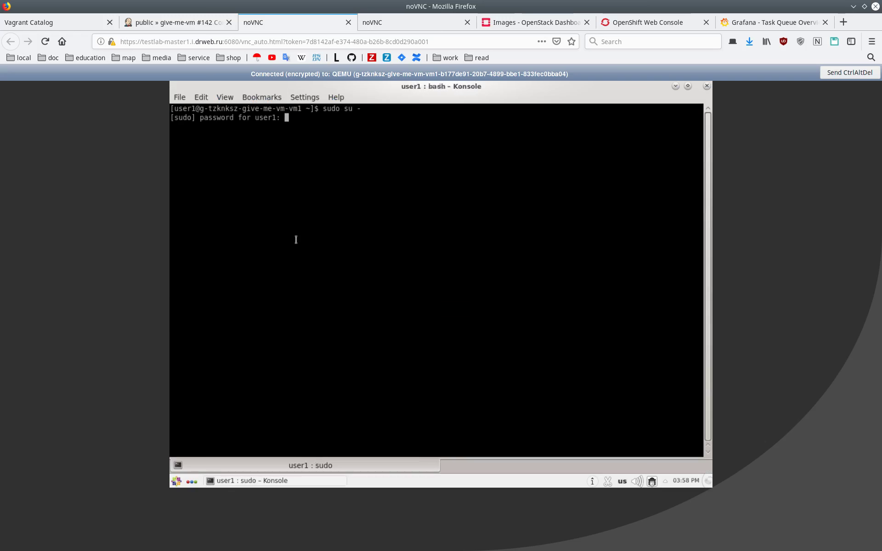
{"action": "key", "text": "Return"}
Run supervisorctl status, mark the drweb robot service names, and list /testlab-unix/
{"action": "type", "text": "s"}
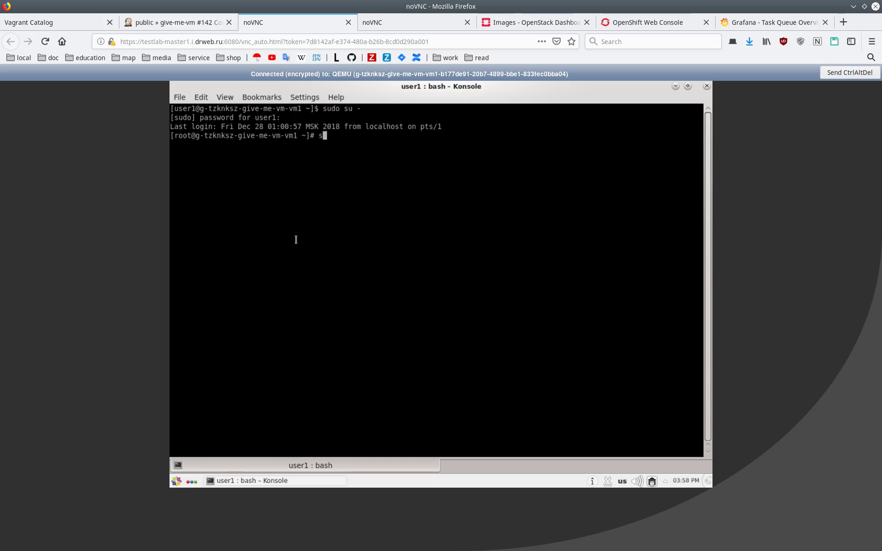
{"action": "type", "text": "upervisorctl status"}
{"action": "key", "text": "Return"}
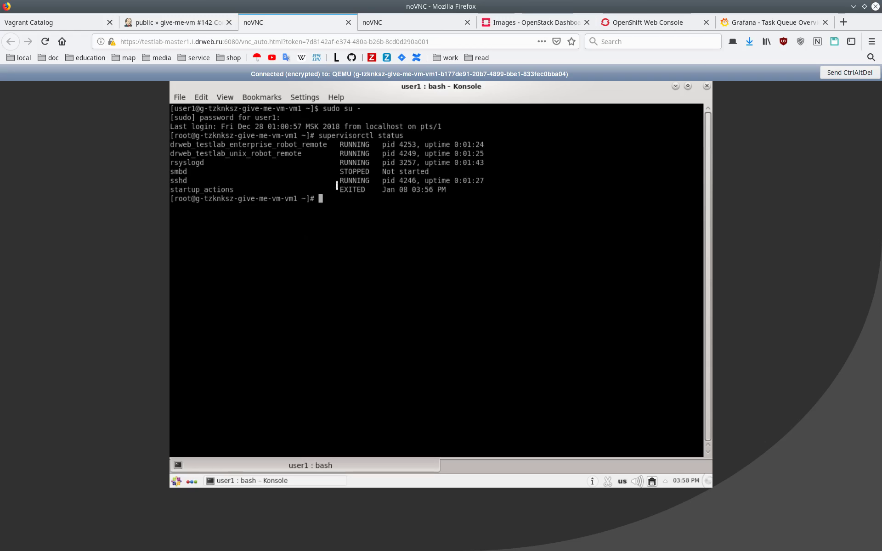
{"action": "double_click", "coordinate": [214, 190]}
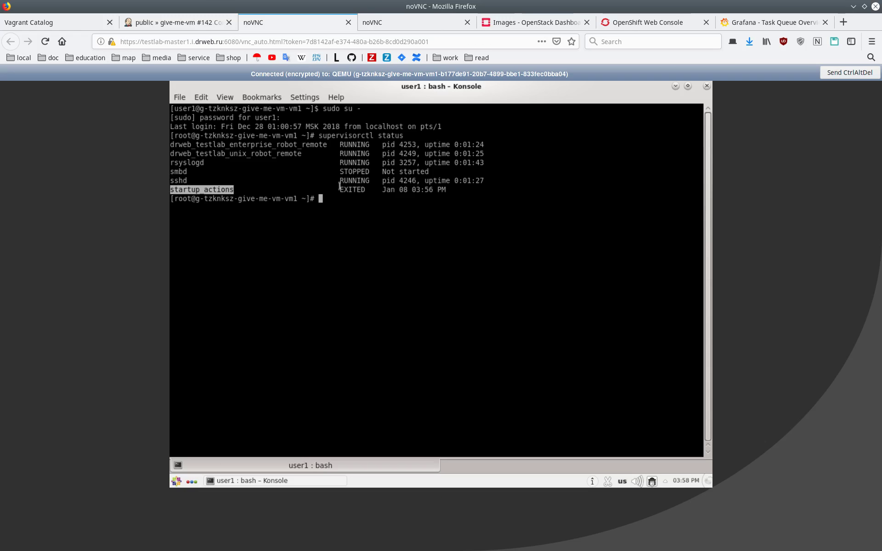
{"action": "double_click", "coordinate": [275, 154]}
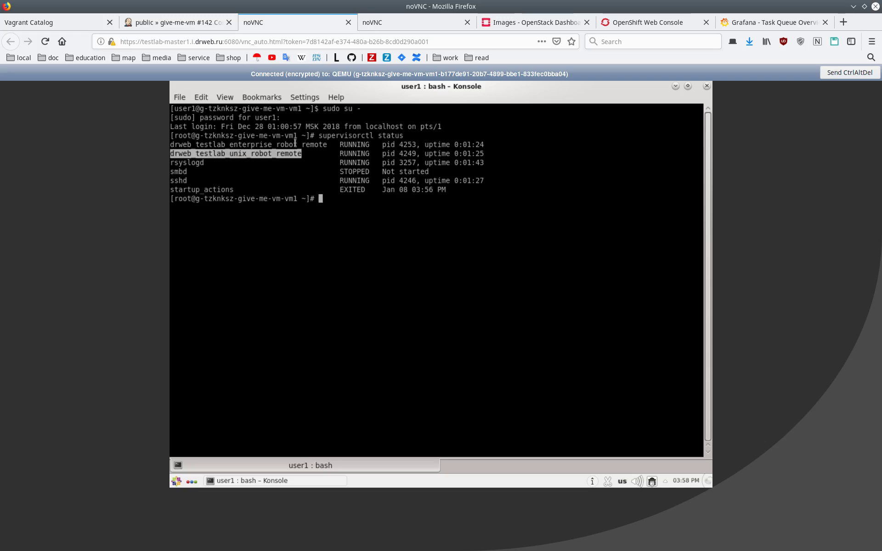
{"action": "double_click", "coordinate": [293, 145]}
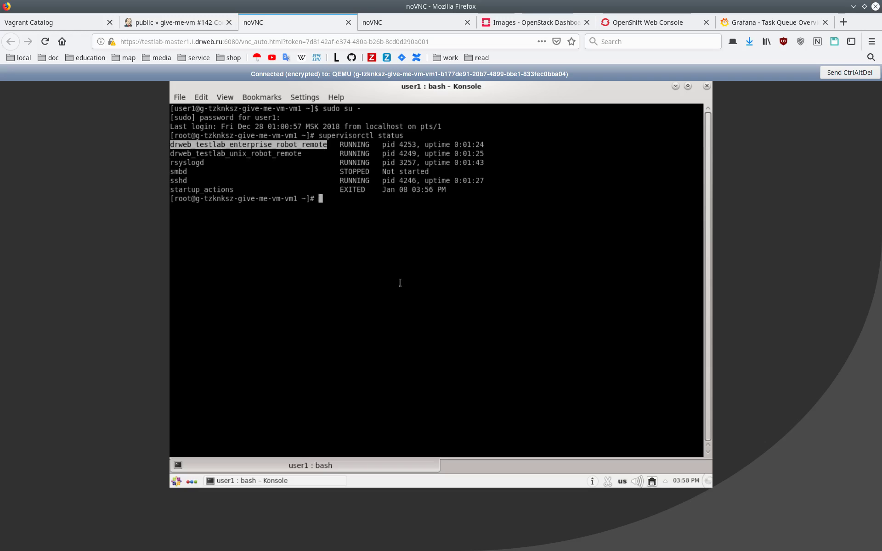
{"action": "double_click", "coordinate": [226, 153]}
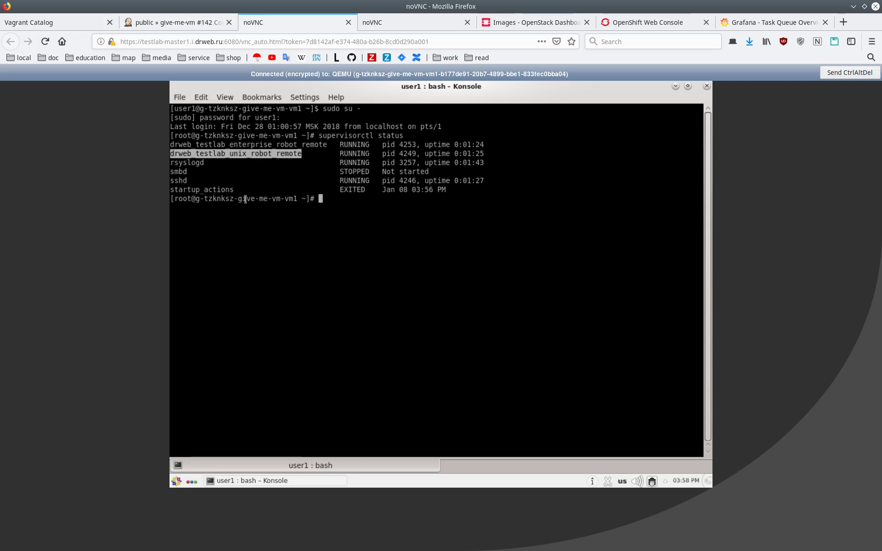
{"action": "double_click", "coordinate": [240, 144]}
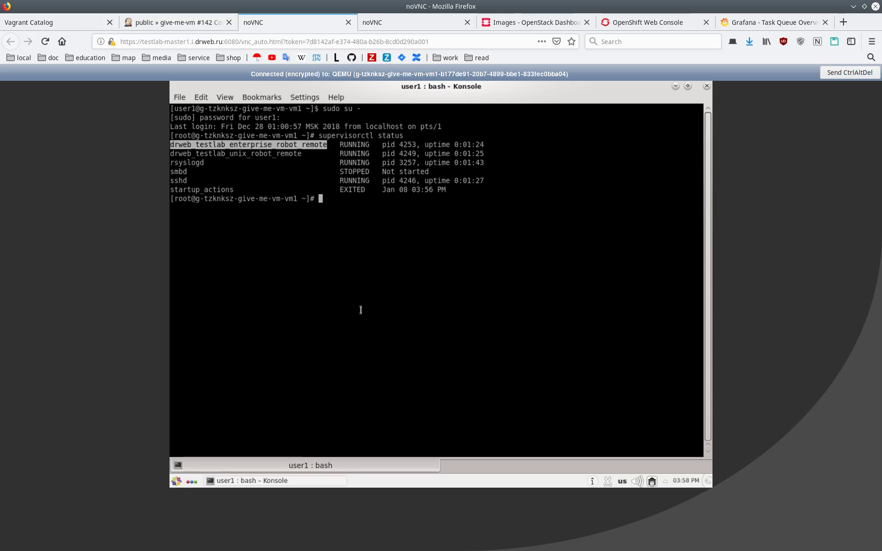
{"action": "type", "text": "ls -l /testlab-unix/"}
{"action": "key", "text": "Return"}
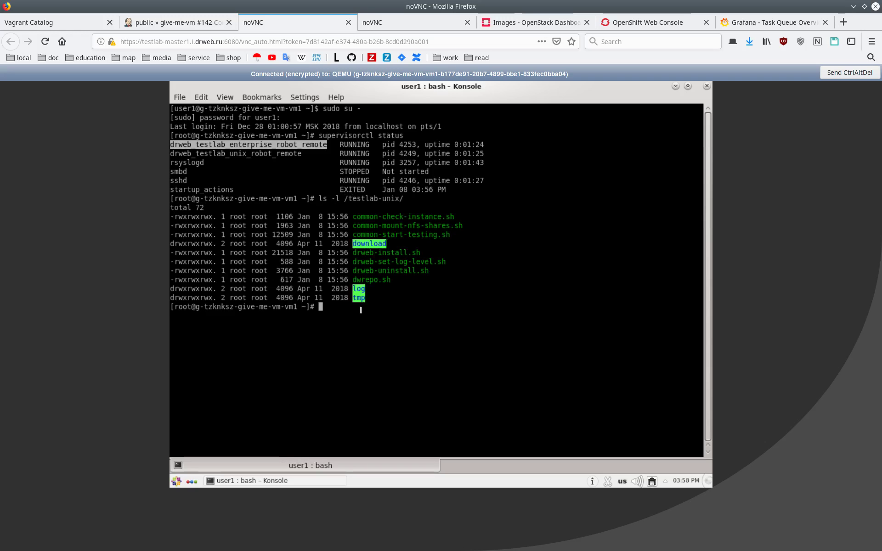
Try tab-completing the common-check script, then unfreeze the terminal and keep all tabs open
{"action": "key", "text": "Up"}
{"action": "type", "text": "com"}
{"action": "key", "text": "Tab"}
{"action": "type", "text": "c"}
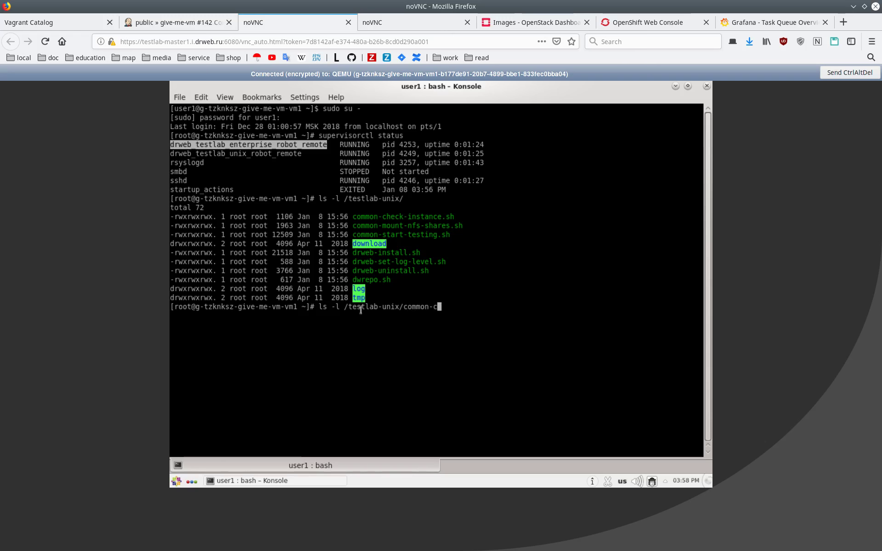
{"action": "key", "text": "Tab"}
{"action": "key", "text": "ctrl+s"}
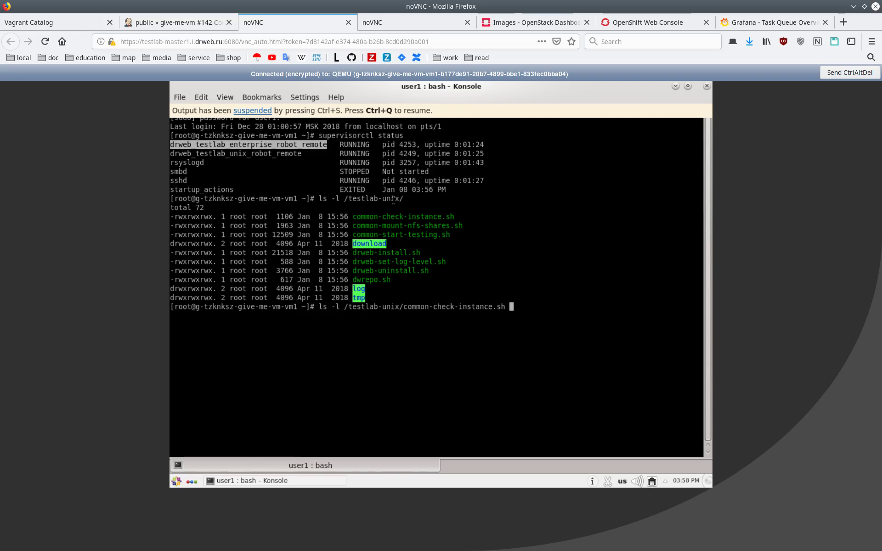
{"action": "left_click", "coordinate": [419, 200]}
{"action": "key", "text": "ctrl+q"}
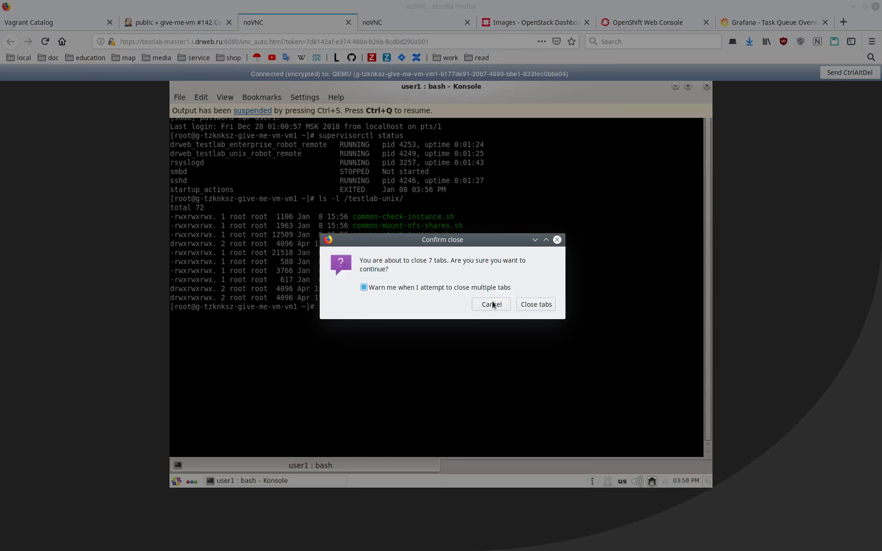
{"action": "left_click", "coordinate": [491, 304]}
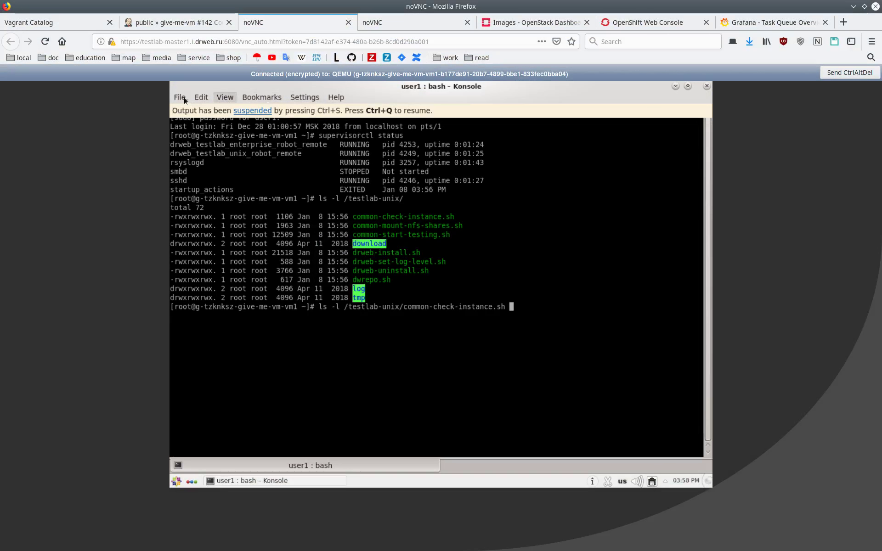
Run /testlab-unix/common-check-instance.sh from a fresh prompt
{"action": "key", "text": "ctrl+c"}
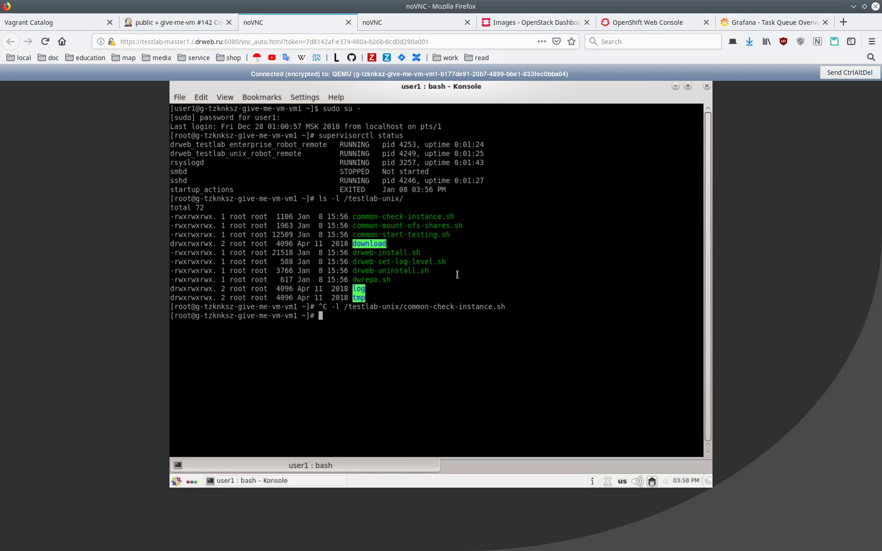
{"action": "type", "text": "/testlab-"}
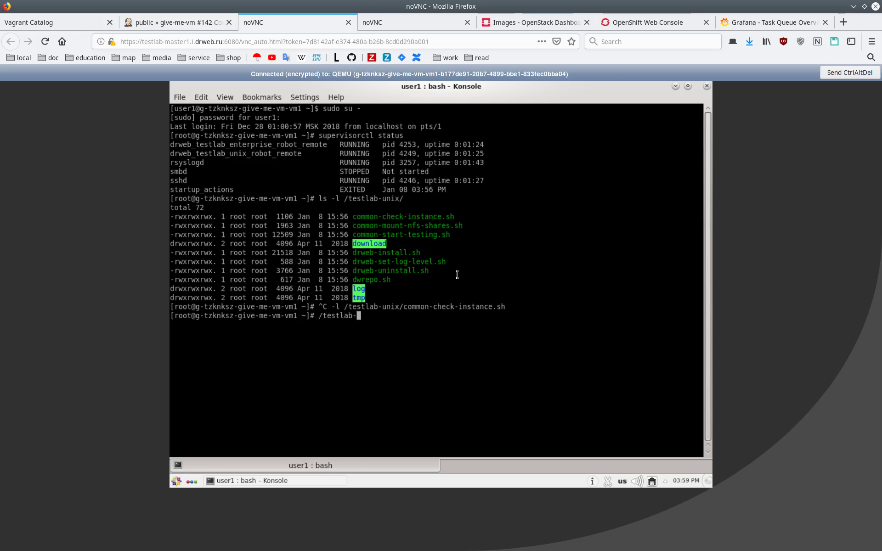
{"action": "type", "text": "uuuu"}
{"action": "key", "text": "BackSpace"}
{"action": "key", "text": "BackSpace"}
{"action": "key", "text": "BackSpace"}
{"action": "key", "text": "BackSpace"}
{"action": "type", "text": "unix/c"}
{"action": "key", "text": "Tab"}
{"action": "type", "text": "ch"}
{"action": "key", "text": "Tab"}
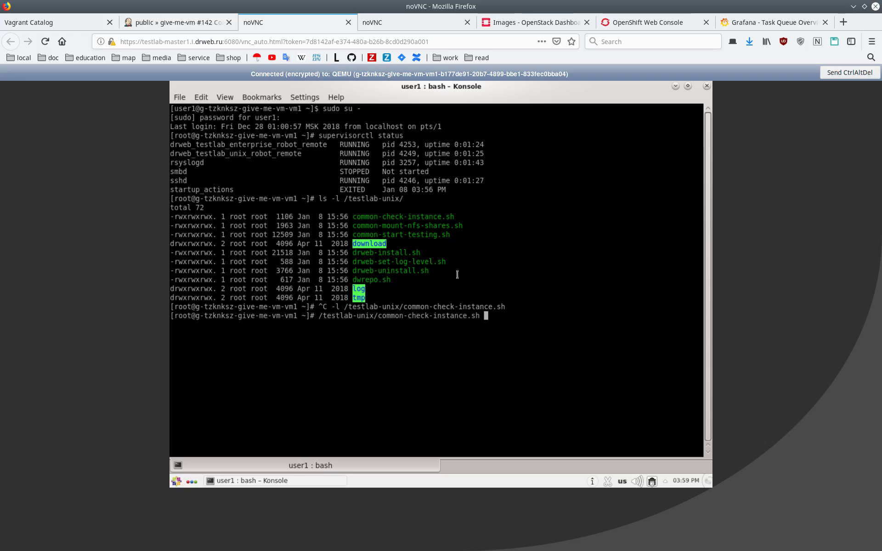
{"action": "key", "text": "Return"}
{"action": "left_click", "coordinate": [412, 27]}
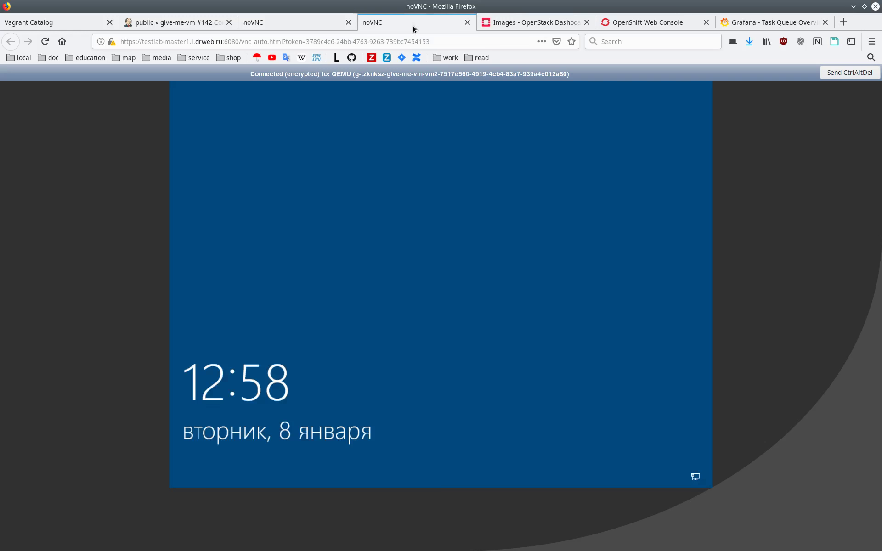
Sign in as Administrator with the account password and open a maximized Службы (Services) console
{"action": "left_click", "coordinate": [348, 270]}
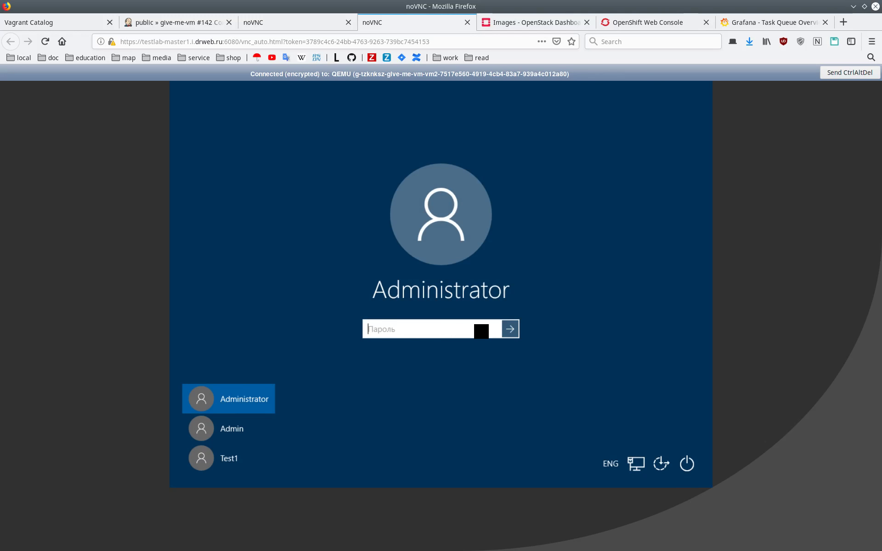
{"action": "type", "text": "***********"}
{"action": "key", "text": "Return"}
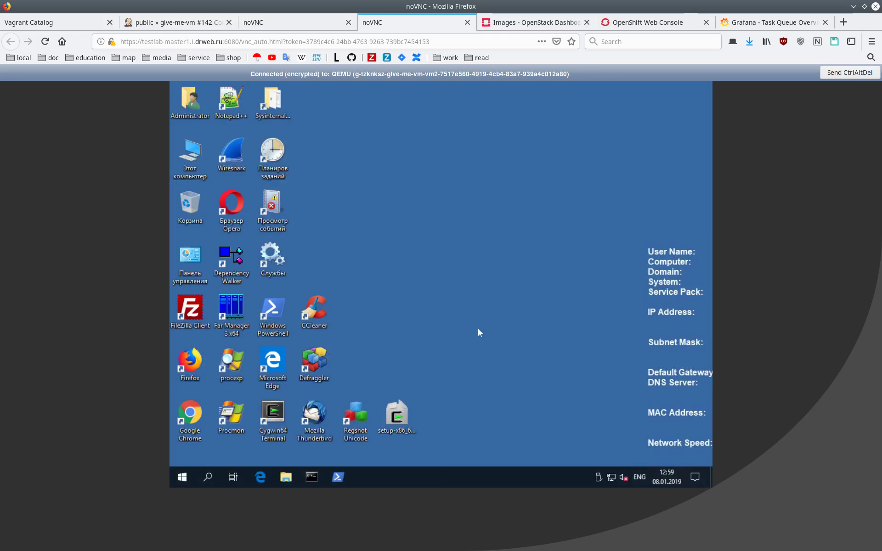
{"action": "left_click", "coordinate": [401, 308]}
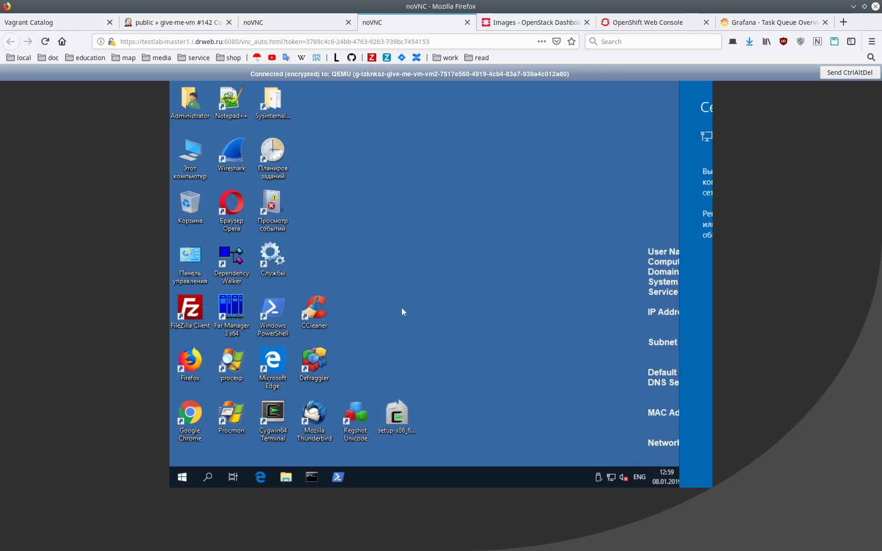
{"action": "left_click", "coordinate": [269, 274]}
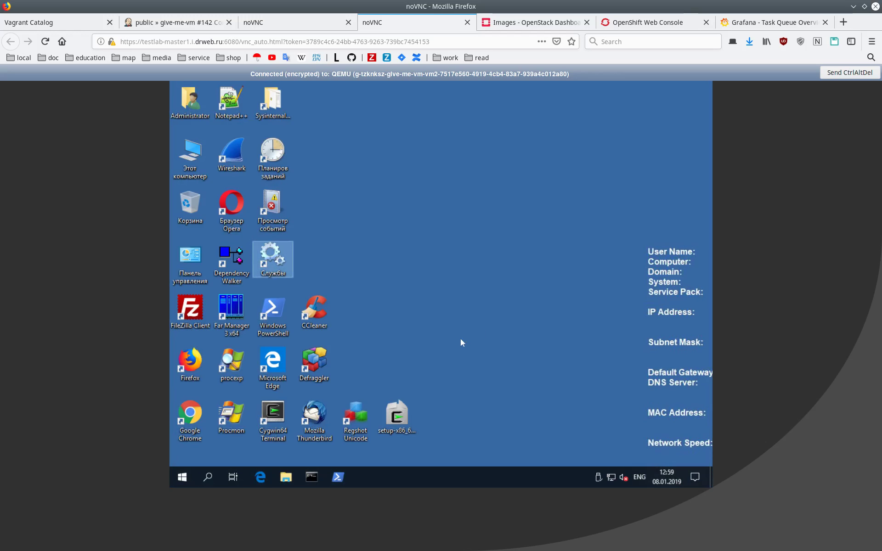
{"action": "key", "text": "Return"}
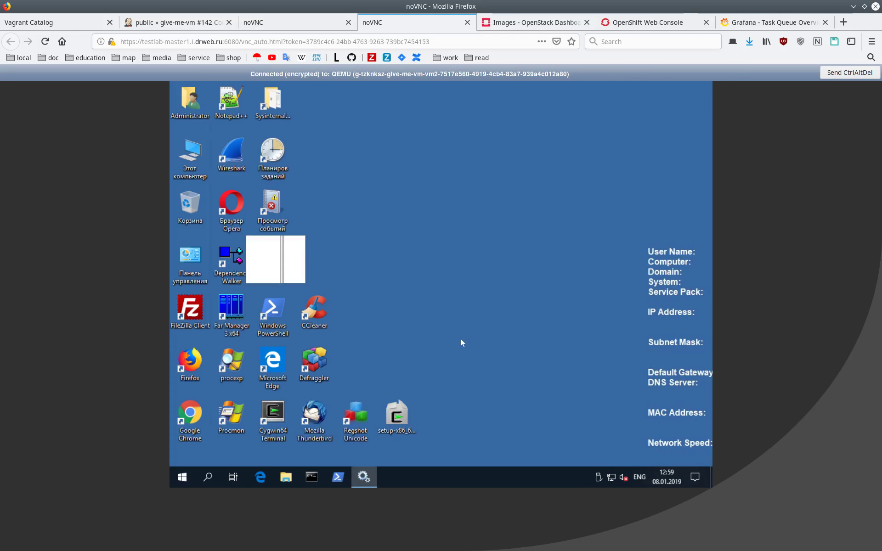
{"action": "double_click", "coordinate": [486, 121]}
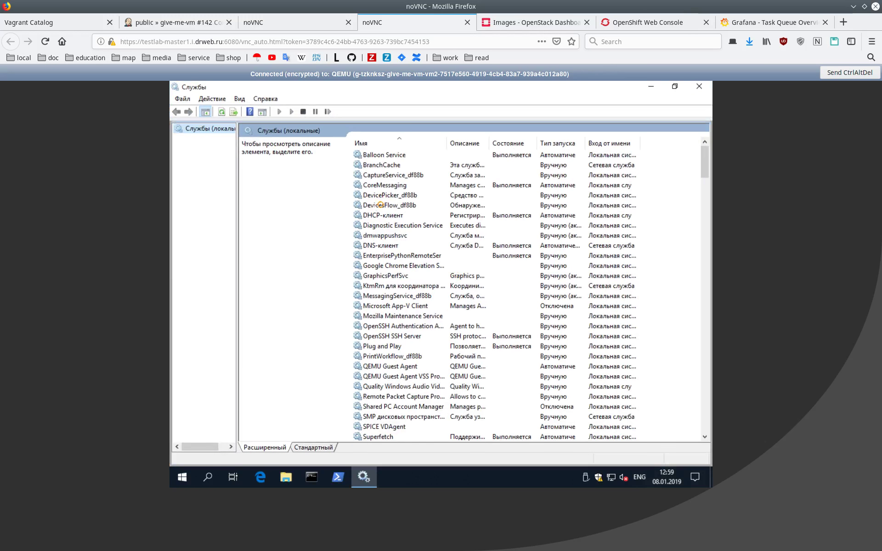
Check that the OpenSSH SSH Server service is running
{"action": "left_click", "coordinate": [379, 206]}
{"action": "scroll", "coordinate": [409, 278], "scroll_direction": "down", "scroll_amount": 2}
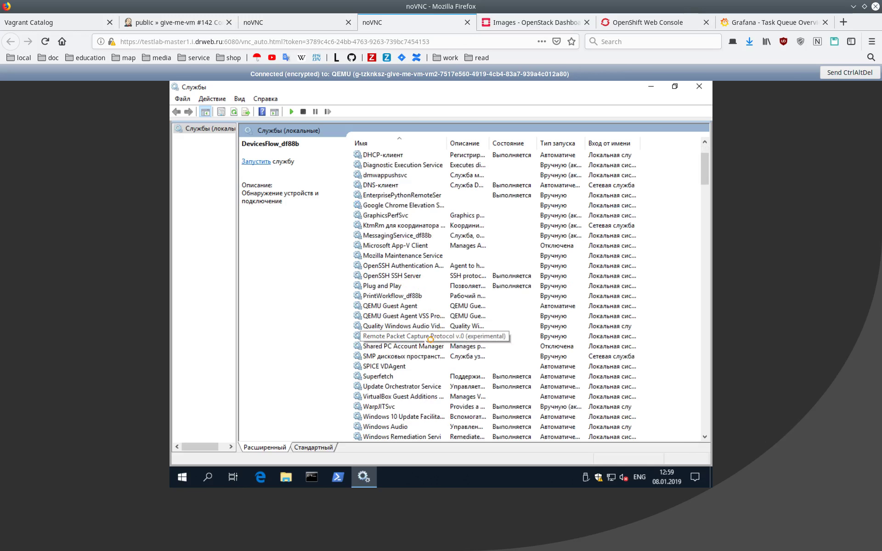
{"action": "scroll", "coordinate": [431, 339], "scroll_direction": "up", "scroll_amount": 2}
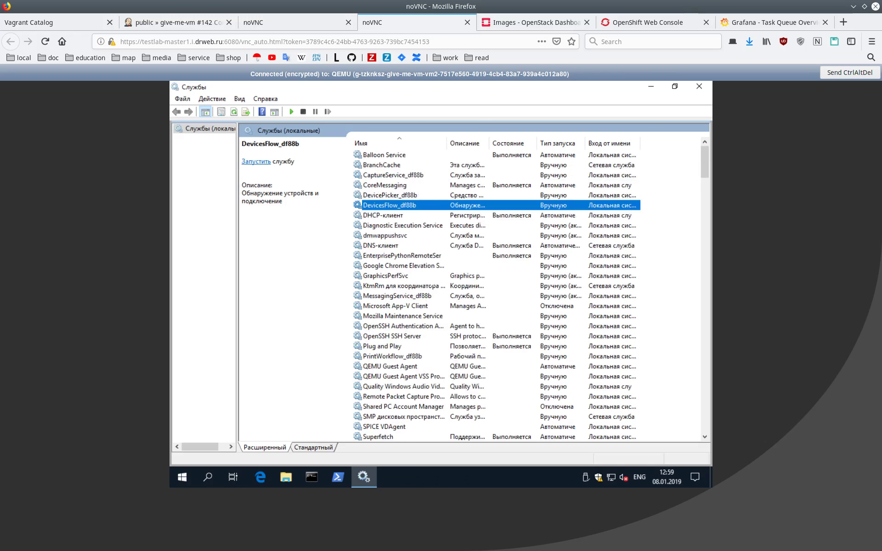
{"action": "scroll", "coordinate": [430, 294], "scroll_direction": "down", "scroll_amount": 1}
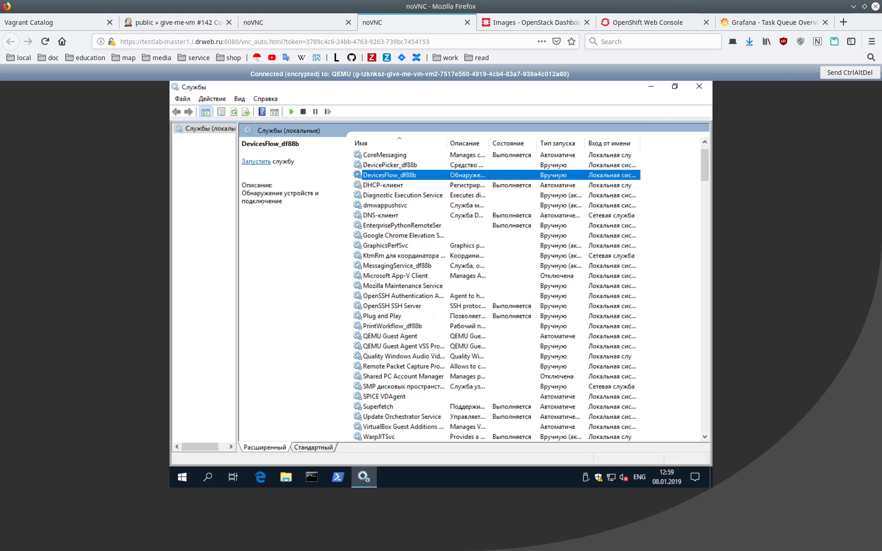
{"action": "left_click", "coordinate": [404, 306]}
Check EnterprisePythonRemoteServer and WindowsPythonRemoteServer status, then minimize Services
{"action": "scroll", "coordinate": [404, 305], "scroll_direction": "down", "scroll_amount": 1}
{"action": "scroll", "coordinate": [404, 306], "scroll_direction": "down", "scroll_amount": 1}
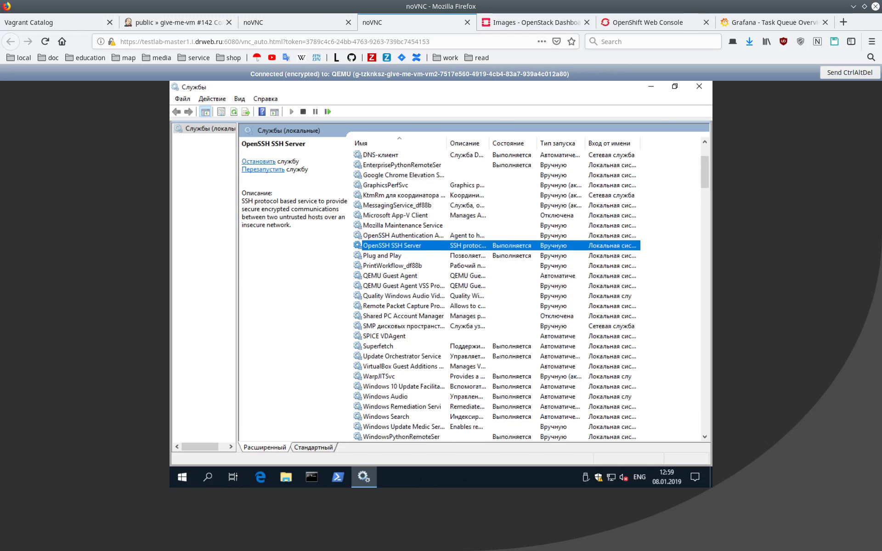
{"action": "scroll", "coordinate": [531, 297], "scroll_direction": "down", "scroll_amount": 1}
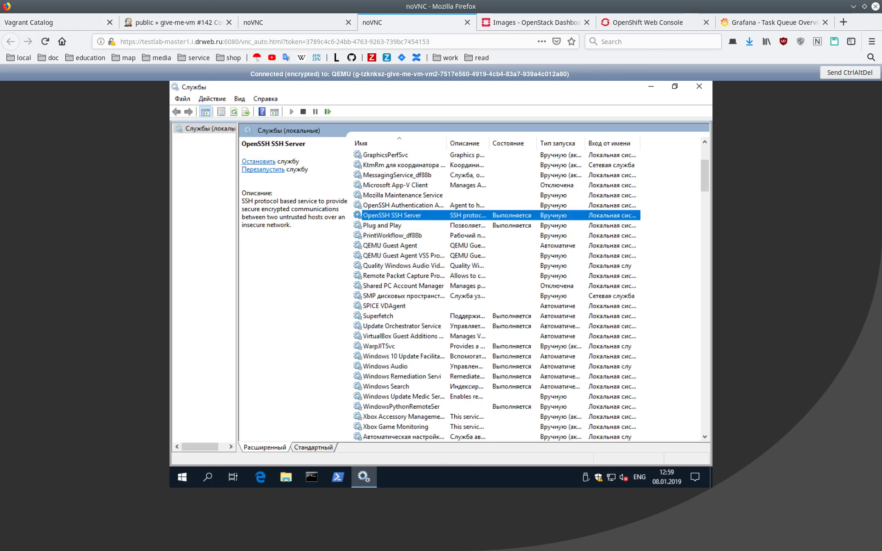
{"action": "scroll", "coordinate": [460, 317], "scroll_direction": "up", "scroll_amount": 1}
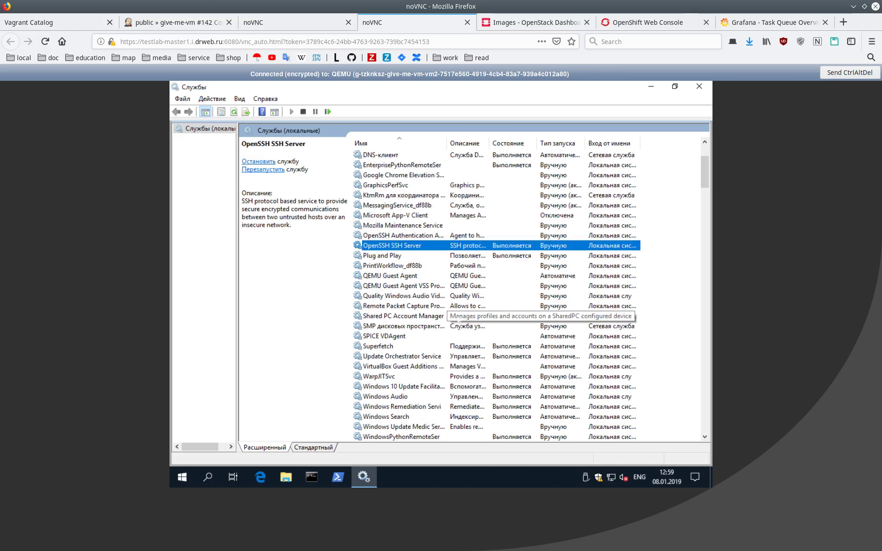
{"action": "scroll", "coordinate": [457, 317], "scroll_direction": "up", "scroll_amount": 1}
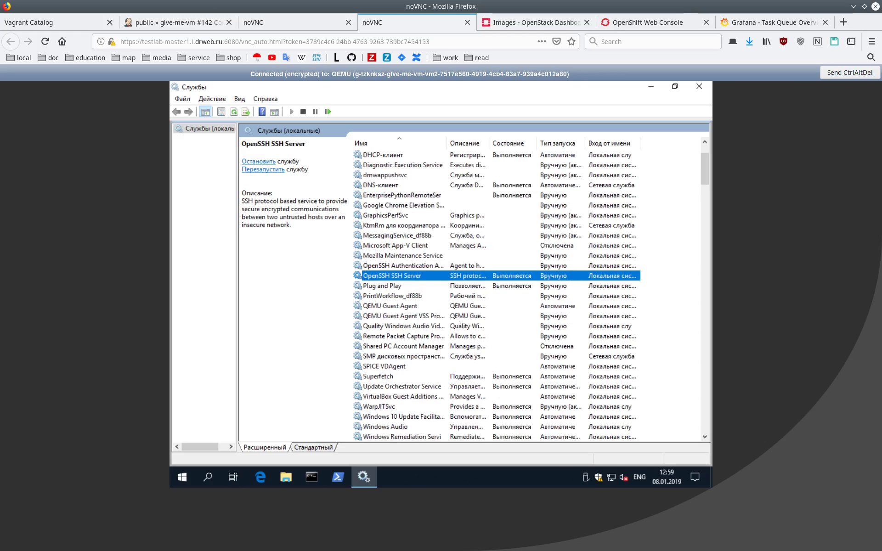
{"action": "left_click", "coordinate": [412, 195]}
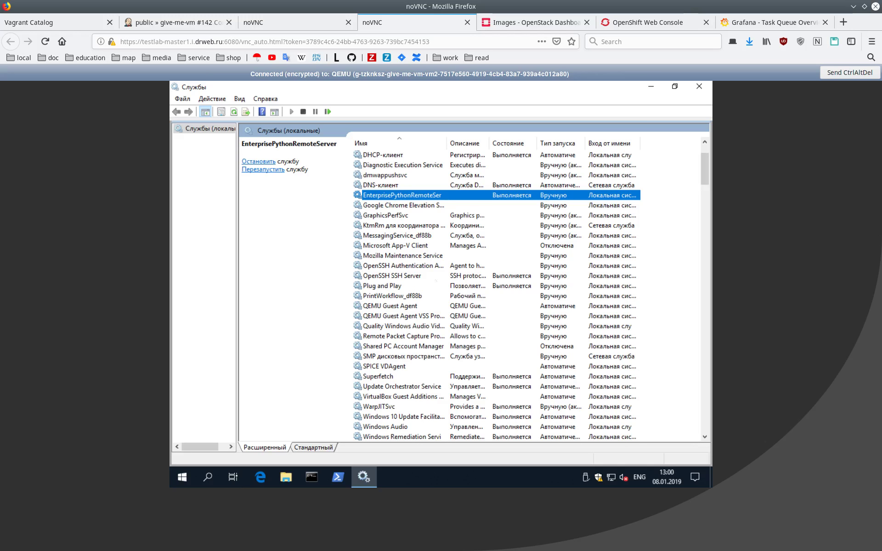
{"action": "scroll", "coordinate": [530, 296], "scroll_direction": "down", "scroll_amount": 1}
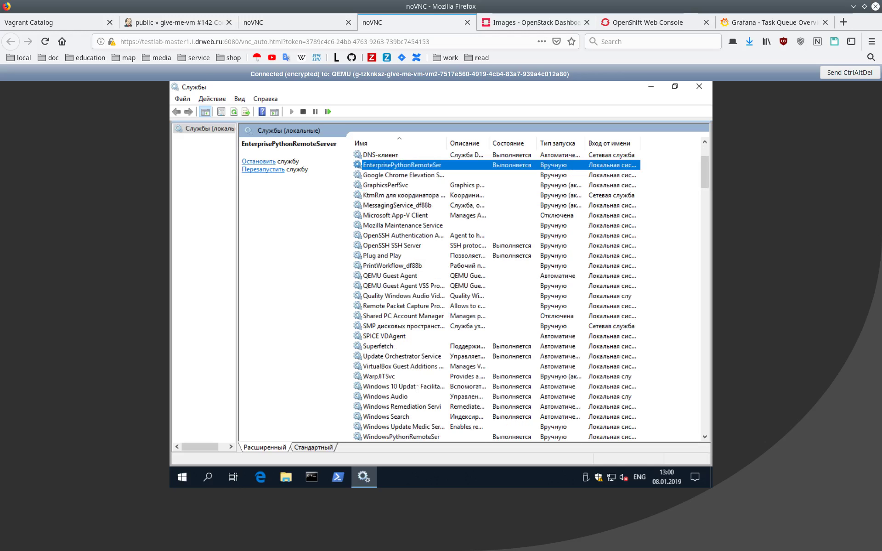
{"action": "left_click", "coordinate": [412, 436]}
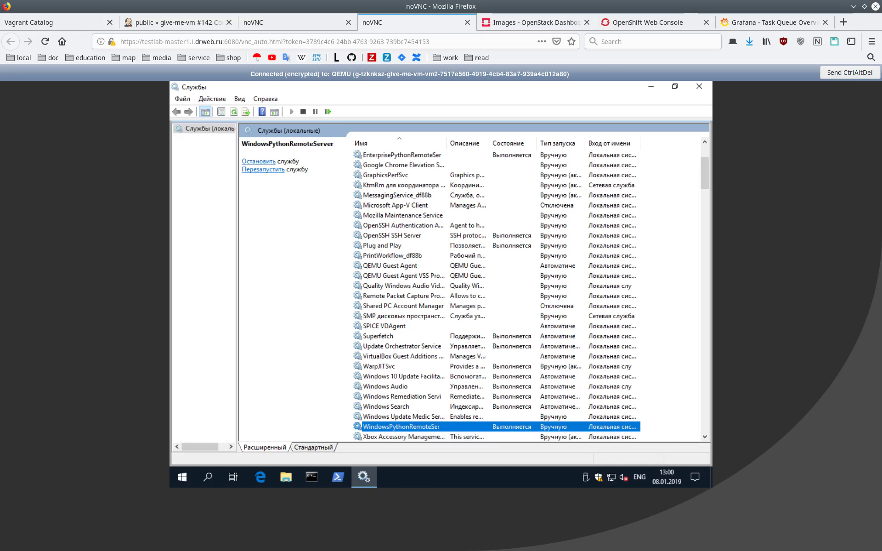
{"action": "scroll", "coordinate": [528, 340], "scroll_direction": "down", "scroll_amount": 1}
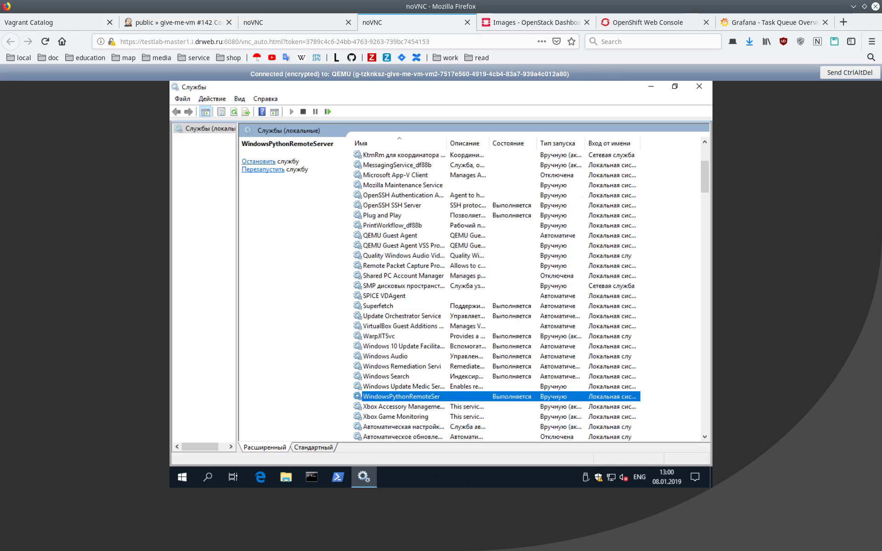
{"action": "left_click", "coordinate": [649, 86]}
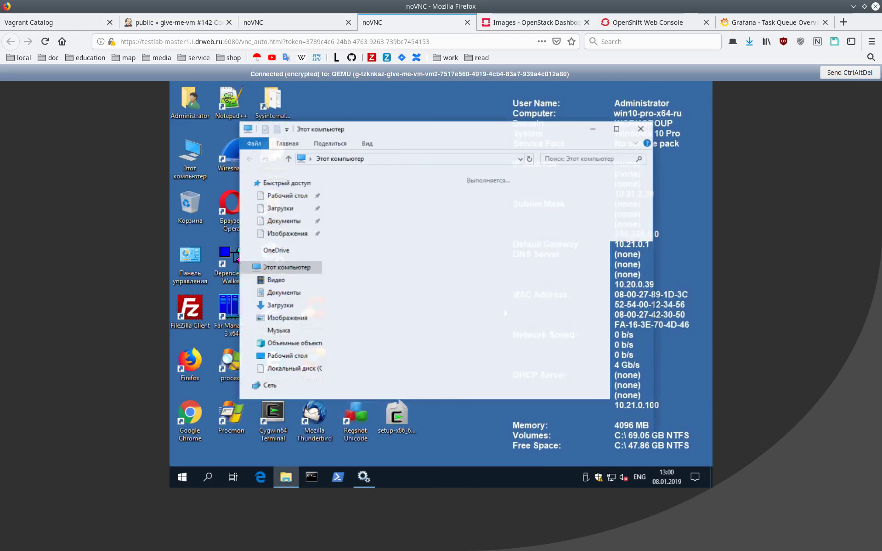
Delete testlab-common through testlab-windows from C: and run common-init.bat
{"action": "left_click", "coordinate": [434, 341]}
{"action": "double_click", "coordinate": [434, 341]}
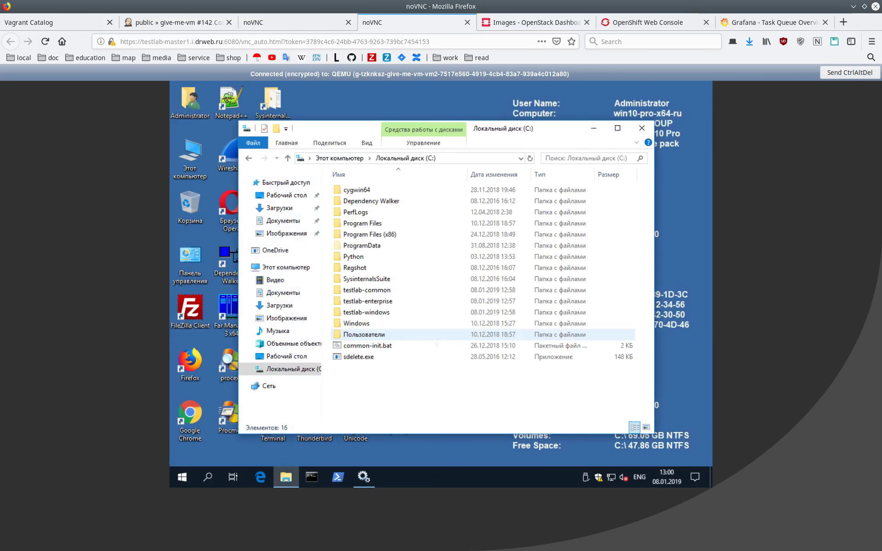
{"action": "left_click", "coordinate": [390, 292]}
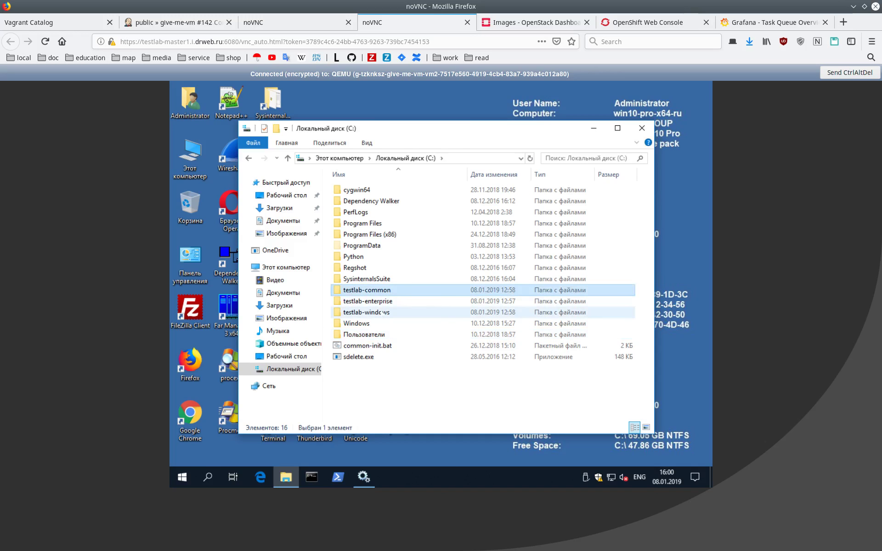
{"action": "left_click", "coordinate": [383, 313], "text": "shift"}
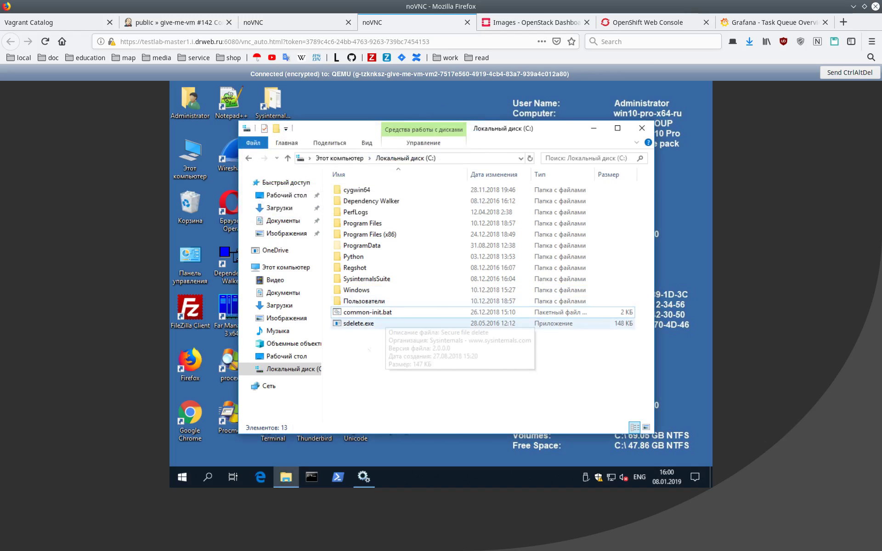
{"action": "left_click", "coordinate": [370, 312]}
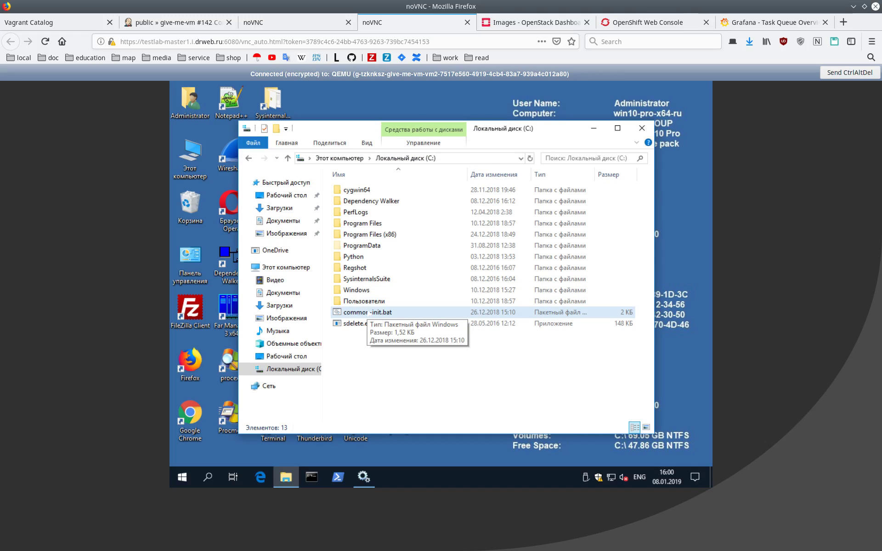
{"action": "double_click", "coordinate": [369, 312]}
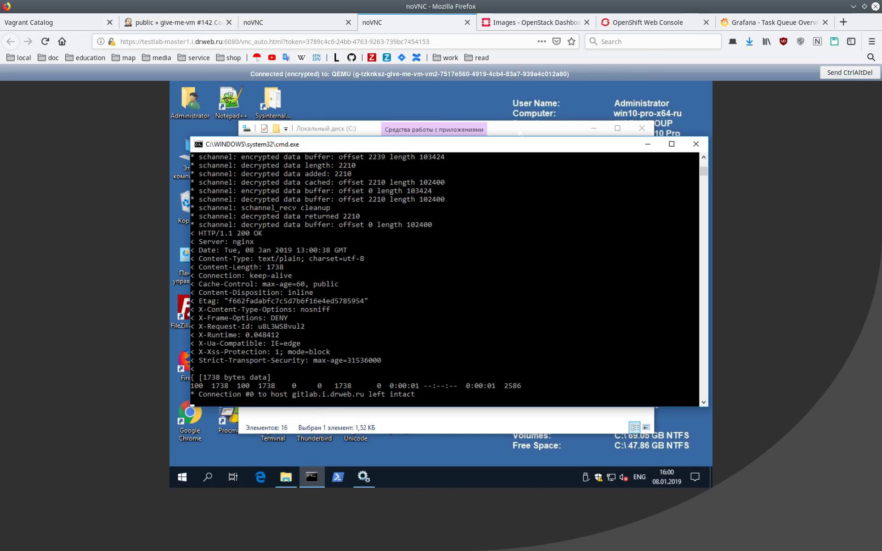
Bring the C: drive listing forward and select the recreated testlab-common folder
{"action": "left_click", "coordinate": [648, 143]}
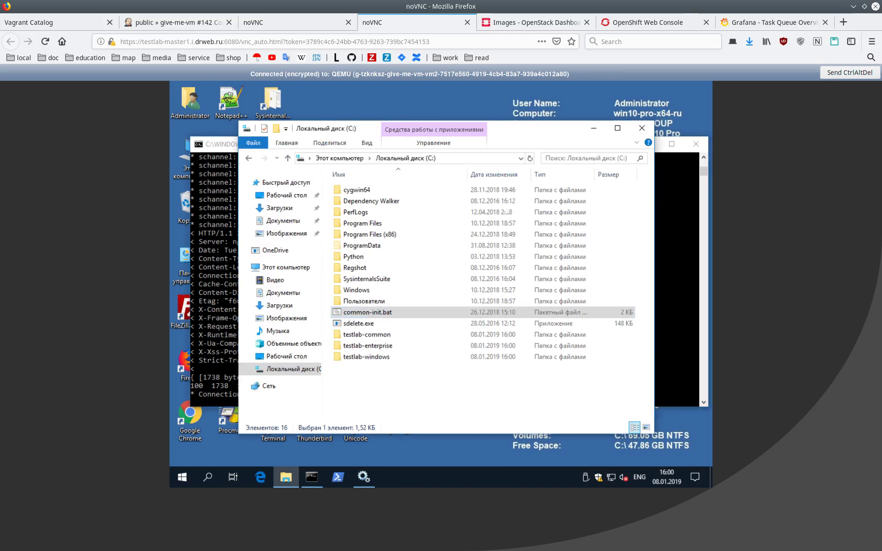
{"action": "left_click", "coordinate": [367, 334]}
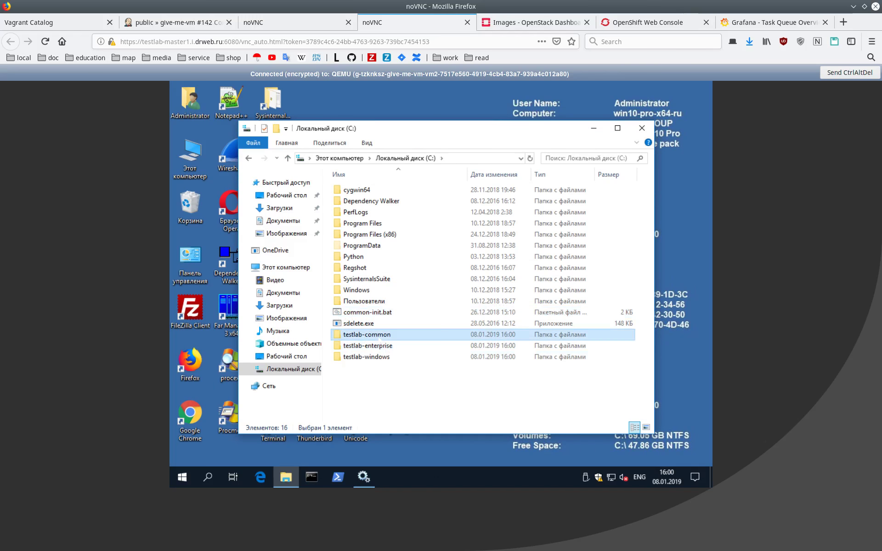
Look in testlab-common, then run common-mount-smb-shares.bat from testlab-enterprise
{"action": "double_click", "coordinate": [366, 335]}
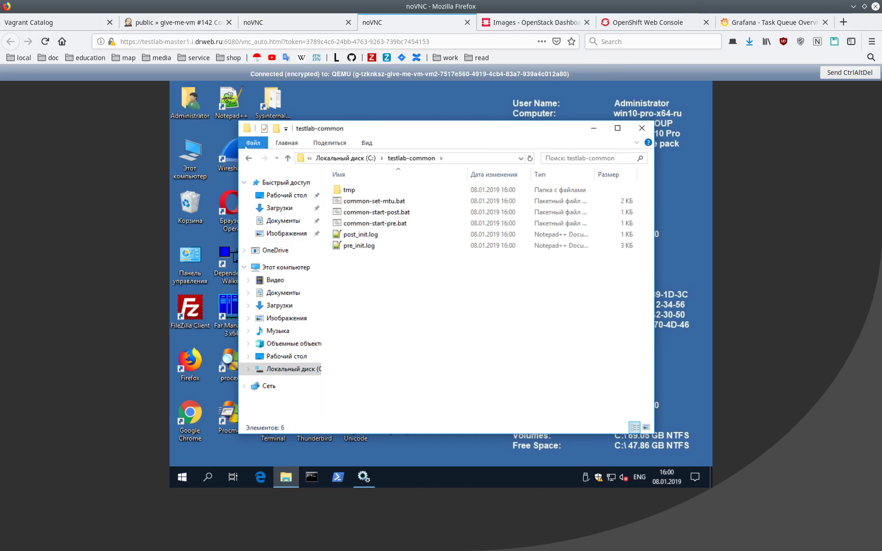
{"action": "key", "text": "BackSpace"}
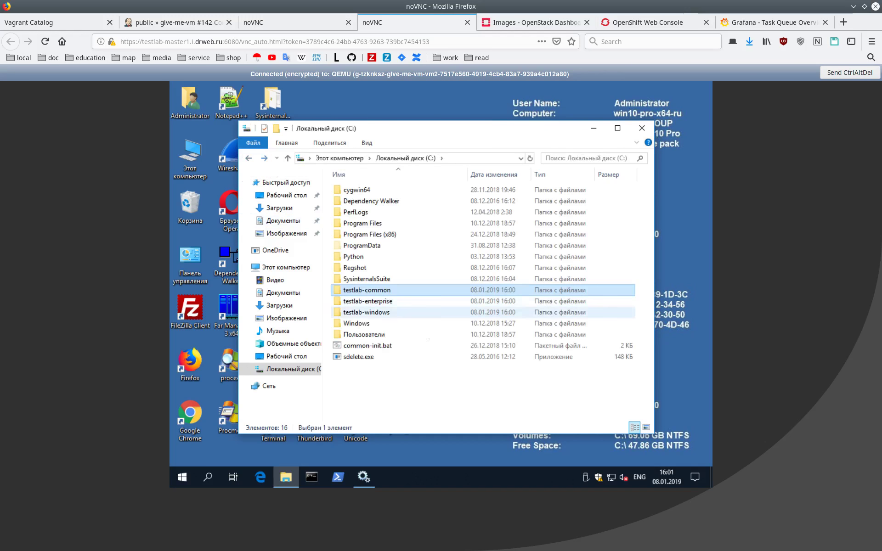
{"action": "double_click", "coordinate": [390, 301]}
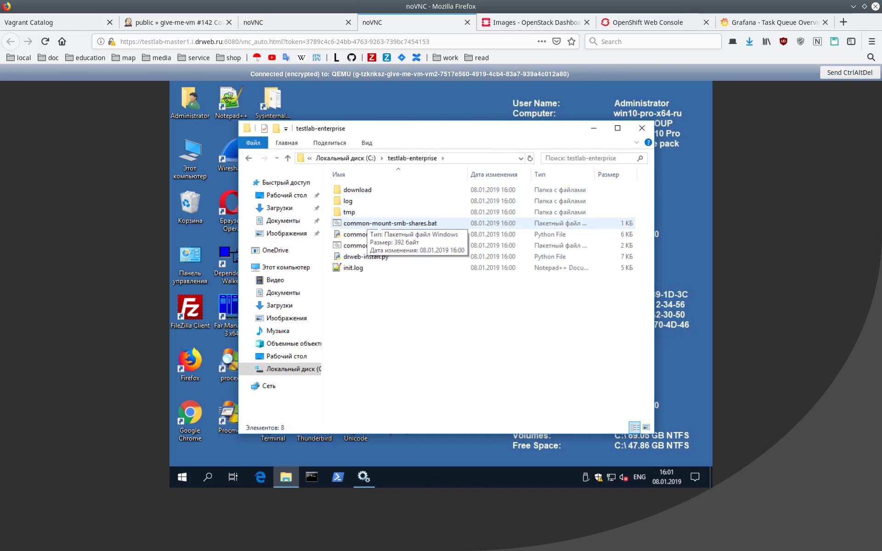
{"action": "double_click", "coordinate": [409, 223]}
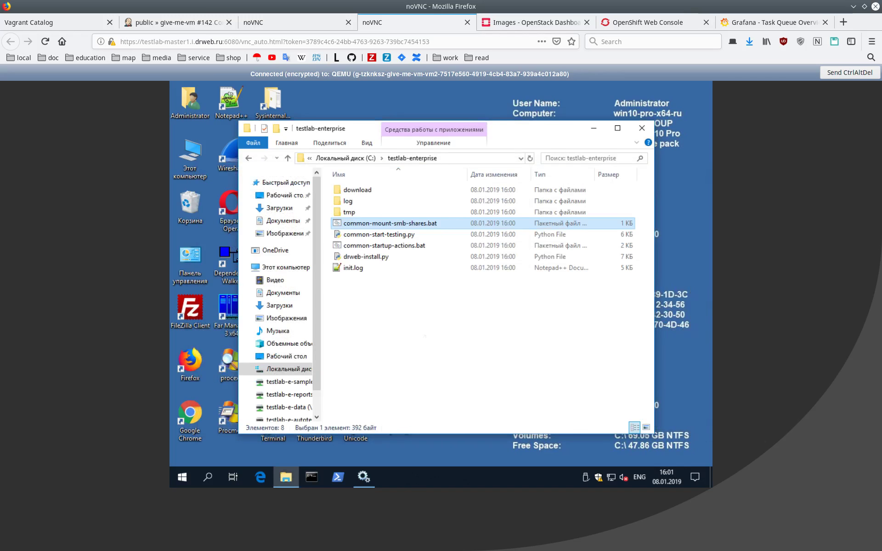
Browse the testlab-e-samples, reports, data and autotests network drives, ending on testlab-e-data
{"action": "scroll", "coordinate": [294, 354], "scroll_direction": "down", "scroll_amount": 1}
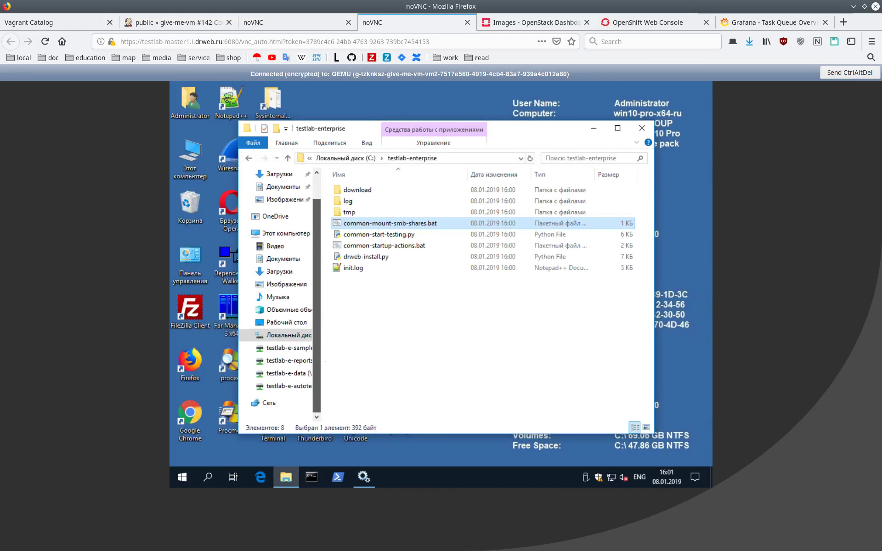
{"action": "left_click", "coordinate": [289, 348]}
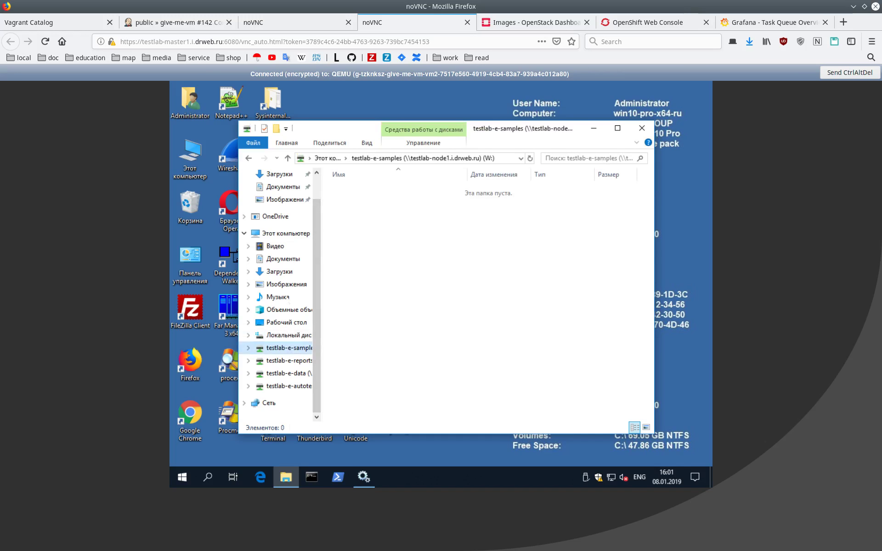
{"action": "left_click", "coordinate": [288, 360]}
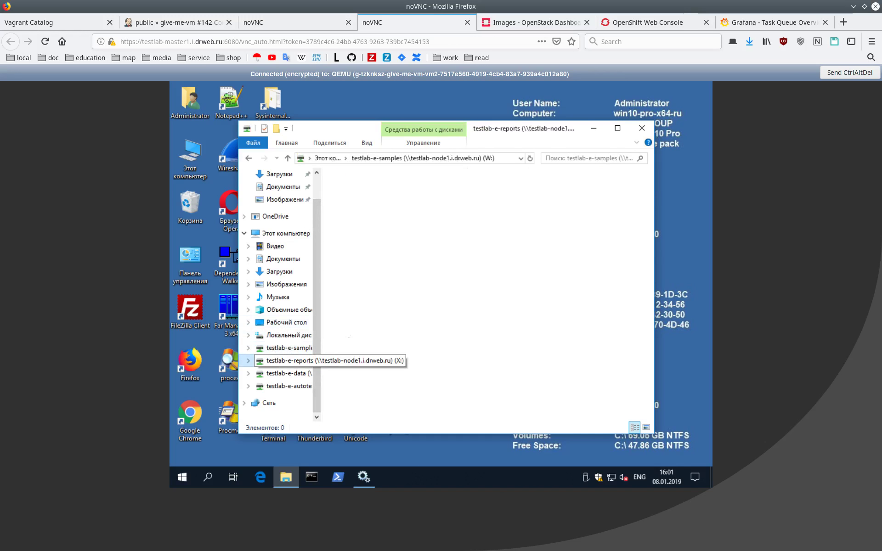
{"action": "left_click", "coordinate": [290, 374]}
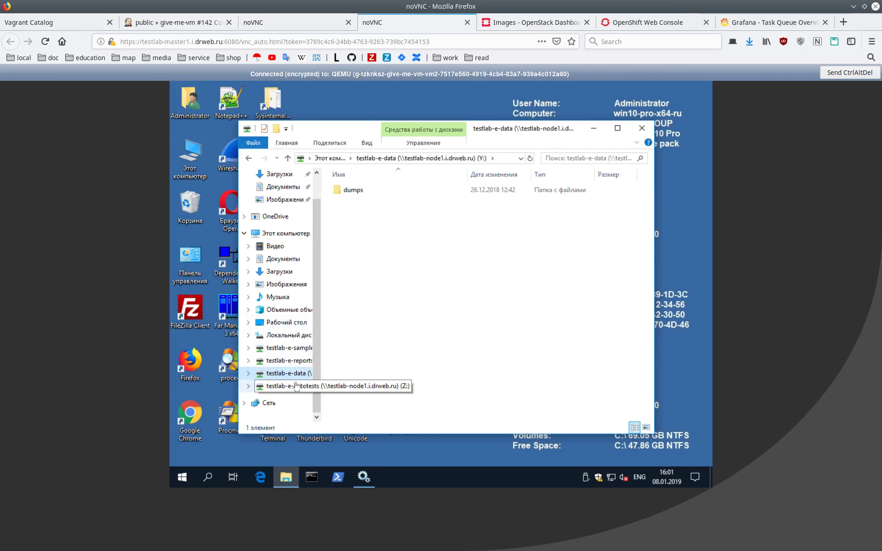
{"action": "left_click", "coordinate": [296, 386]}
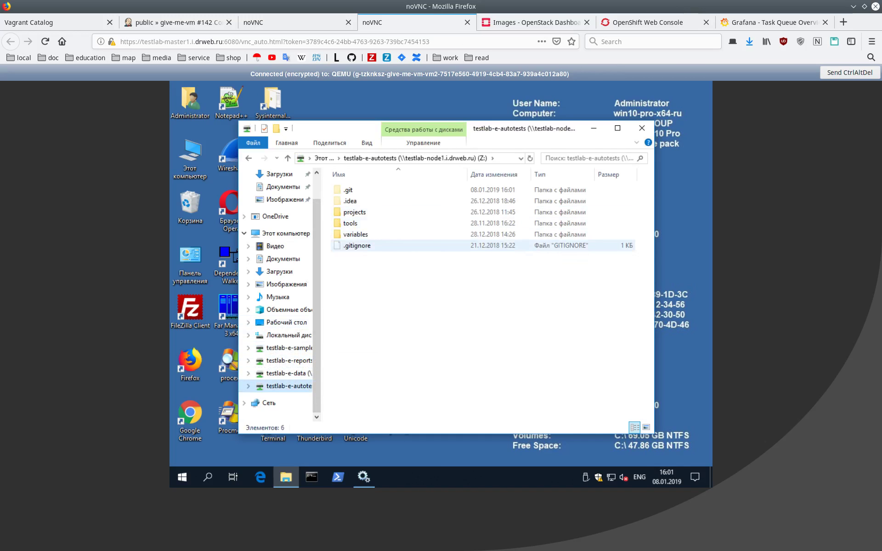
{"action": "left_click", "coordinate": [249, 158]}
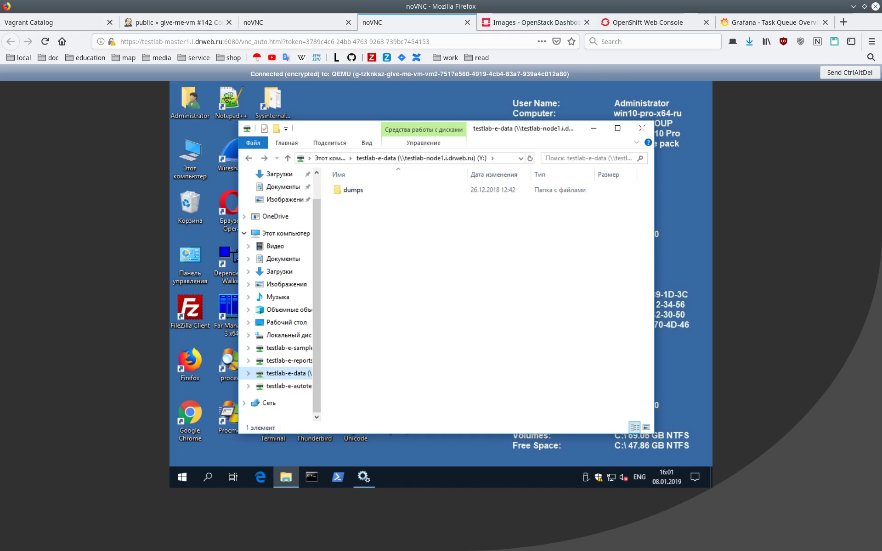
{"action": "left_click", "coordinate": [641, 128]}
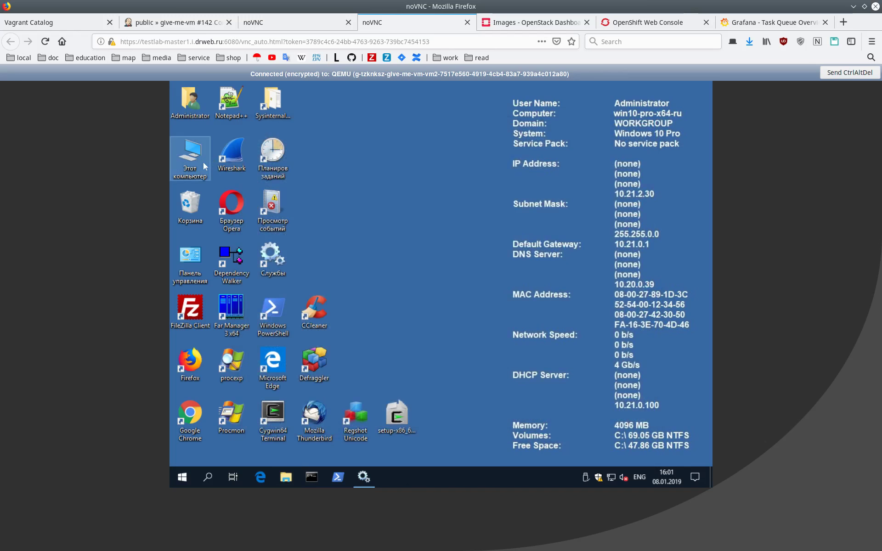
Reload the CentOS VM console and scroll to the 17-tests-passed summary
{"action": "left_click", "coordinate": [280, 27]}
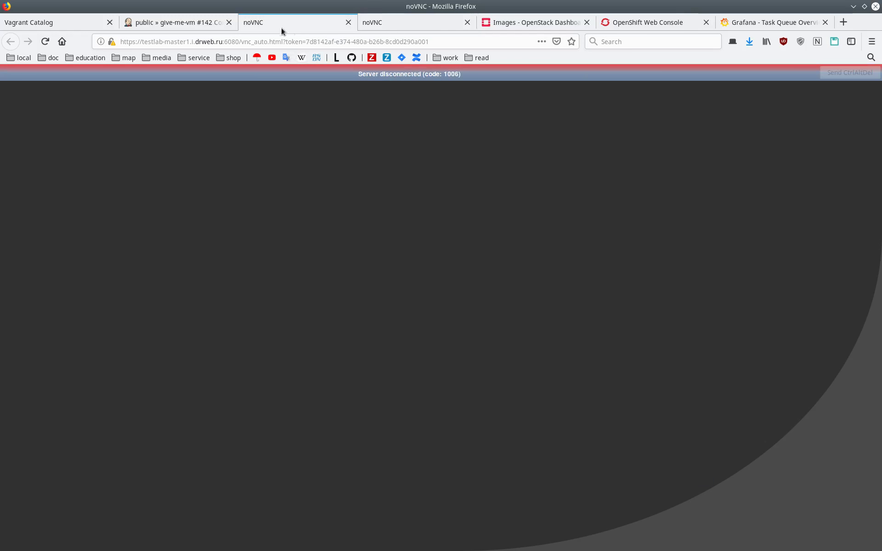
{"action": "left_click", "coordinate": [45, 42]}
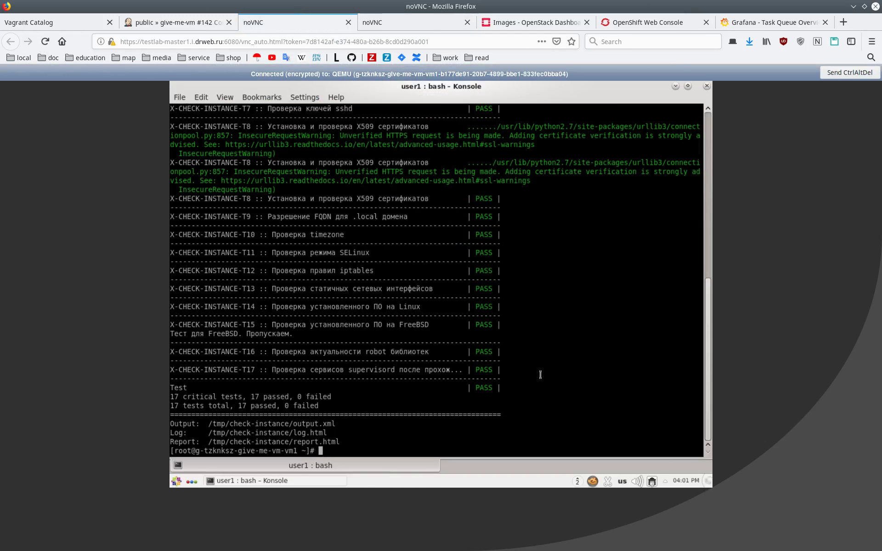
{"action": "scroll", "coordinate": [540, 374], "scroll_direction": "up", "scroll_amount": 4}
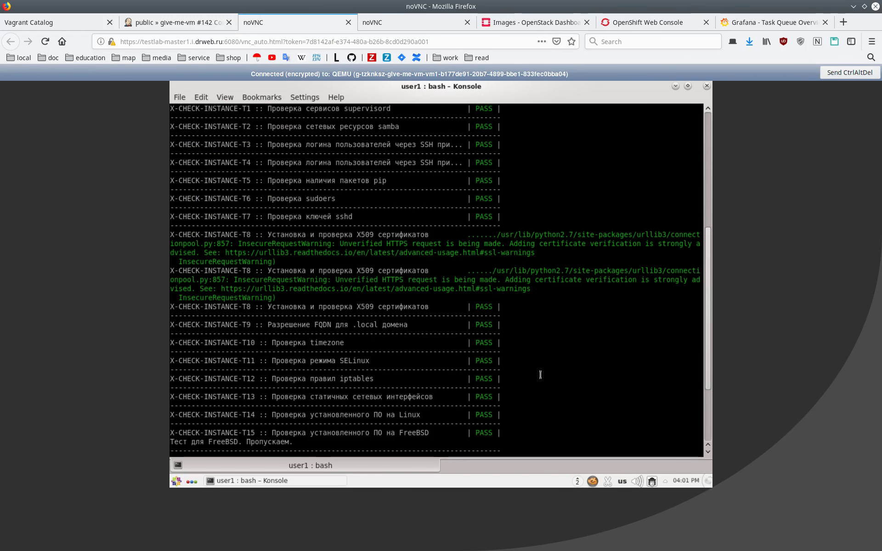
{"action": "scroll", "coordinate": [508, 271], "scroll_direction": "down", "scroll_amount": 2}
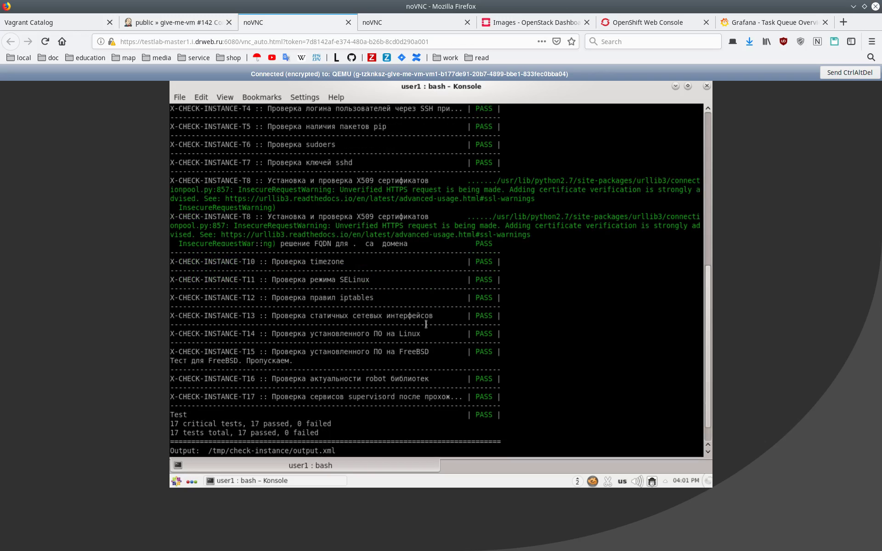
{"action": "scroll", "coordinate": [459, 331], "scroll_direction": "down", "scroll_amount": 2}
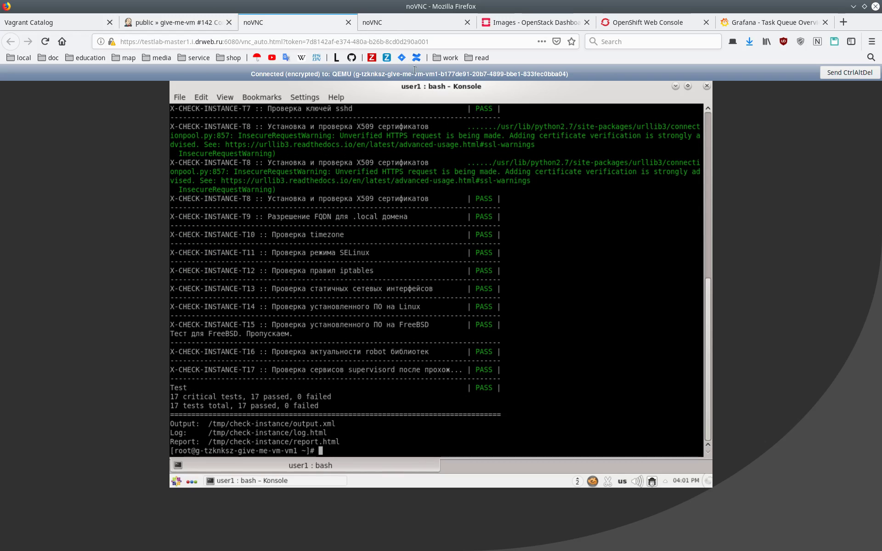
{"action": "left_click", "coordinate": [400, 23]}
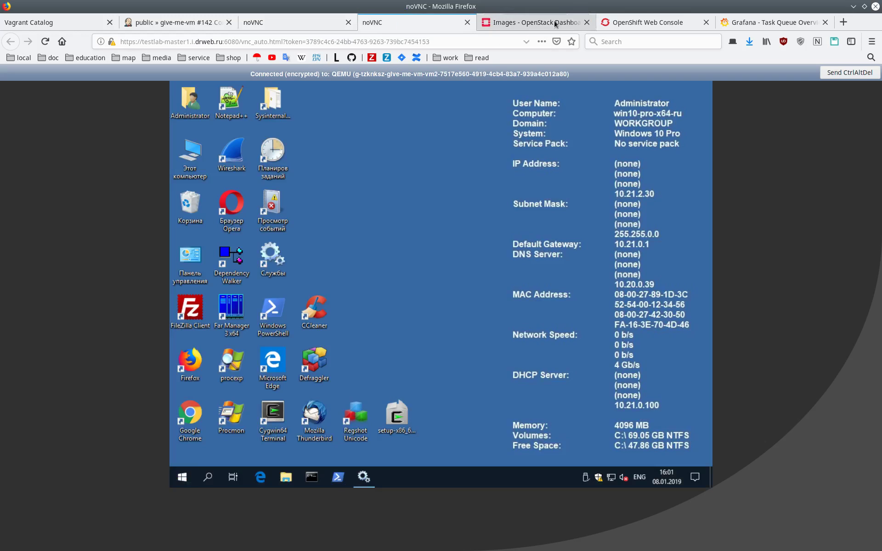
{"action": "left_click", "coordinate": [646, 22]}
Navigate in Jenkins to public > give-me-app > testlab-x-apache
{"action": "left_click", "coordinate": [161, 22]}
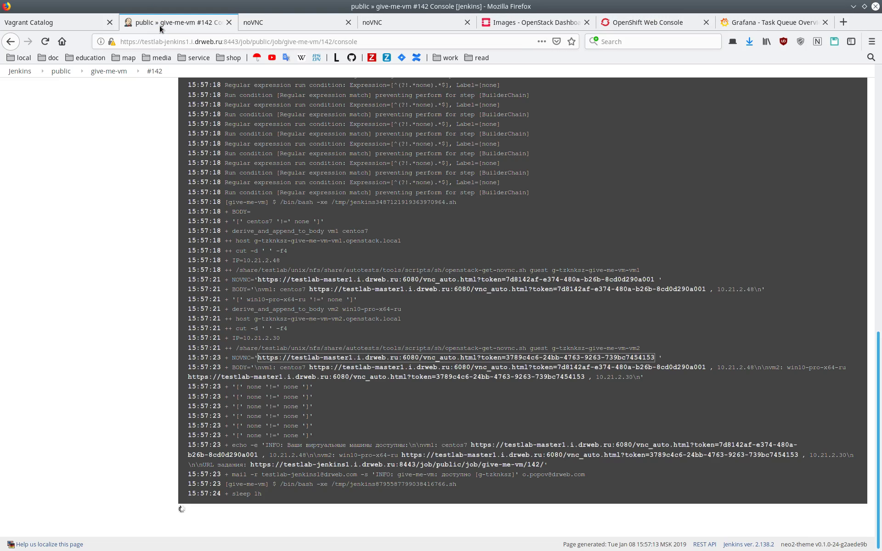
{"action": "left_click", "coordinate": [64, 72]}
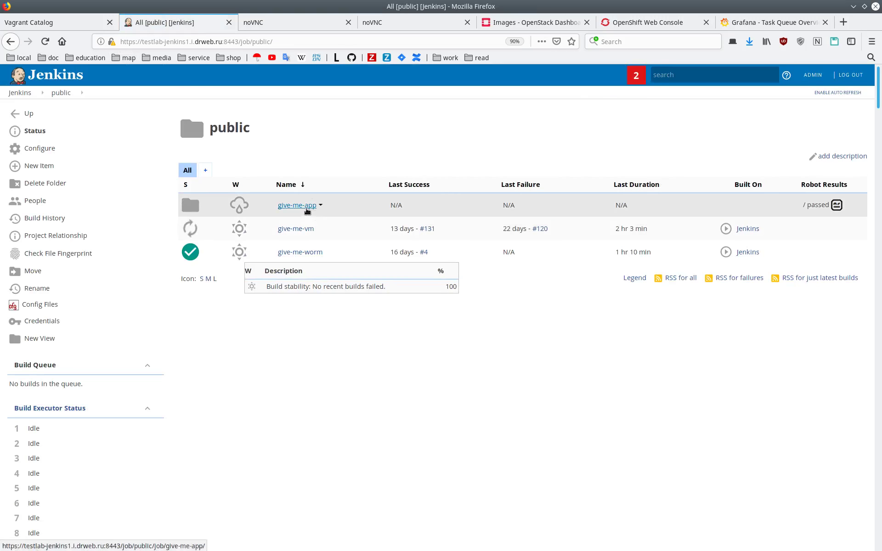
{"action": "left_click", "coordinate": [305, 206]}
{"action": "scroll", "coordinate": [344, 325], "scroll_direction": "down", "scroll_amount": 5}
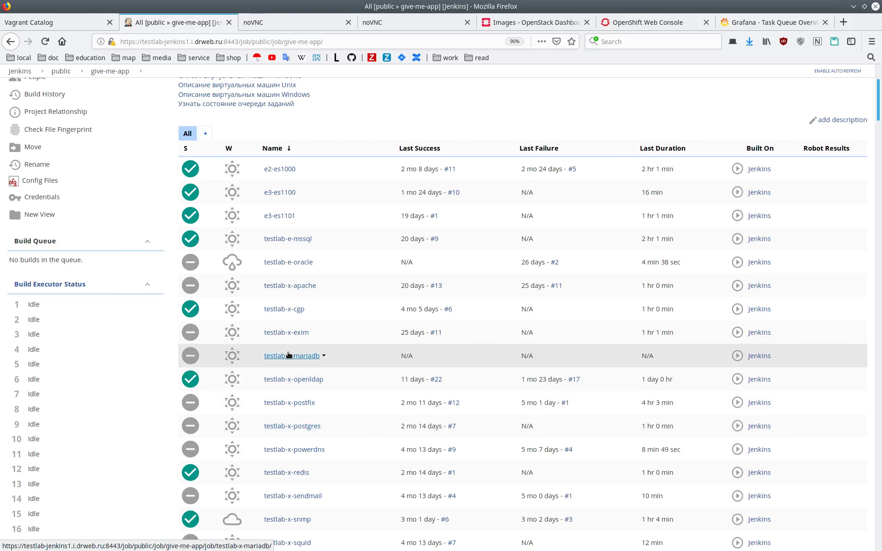
{"action": "left_click", "coordinate": [289, 286]}
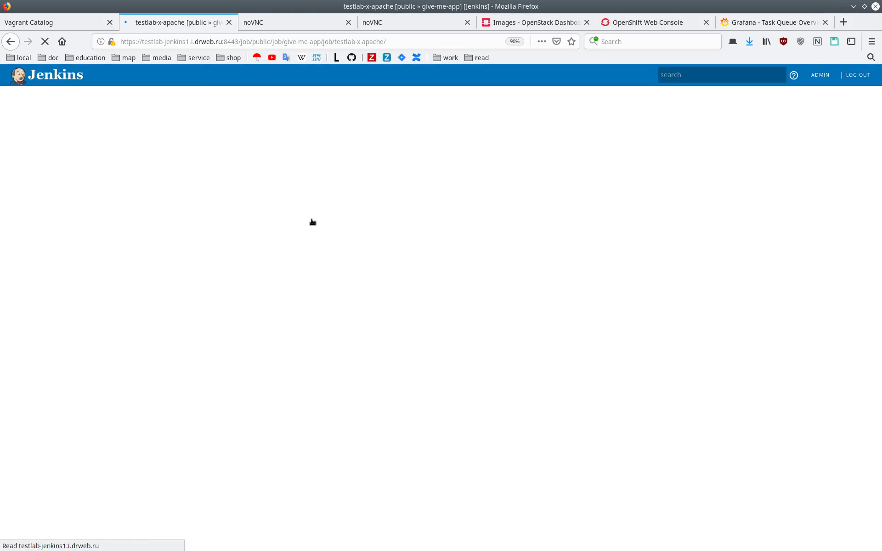
Build testlab-x-apache with parameters, putting the requester's user name in CONTACT_EMAIL
{"action": "left_click", "coordinate": [58, 183]}
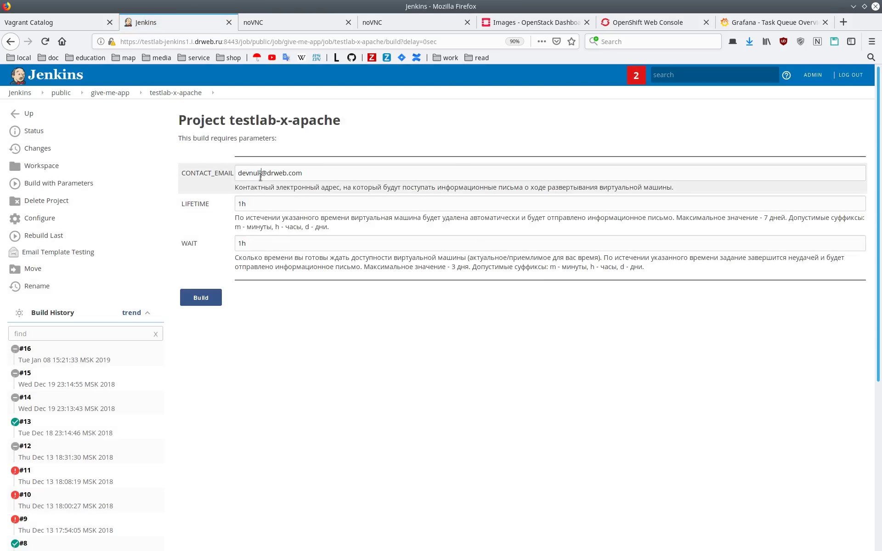
{"action": "double_click", "coordinate": [260, 176]}
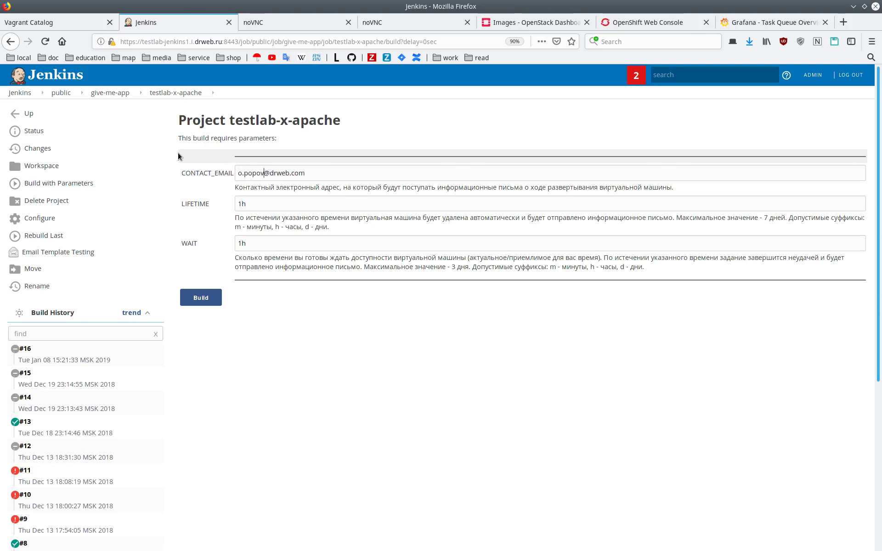
{"action": "left_click", "coordinate": [205, 303]}
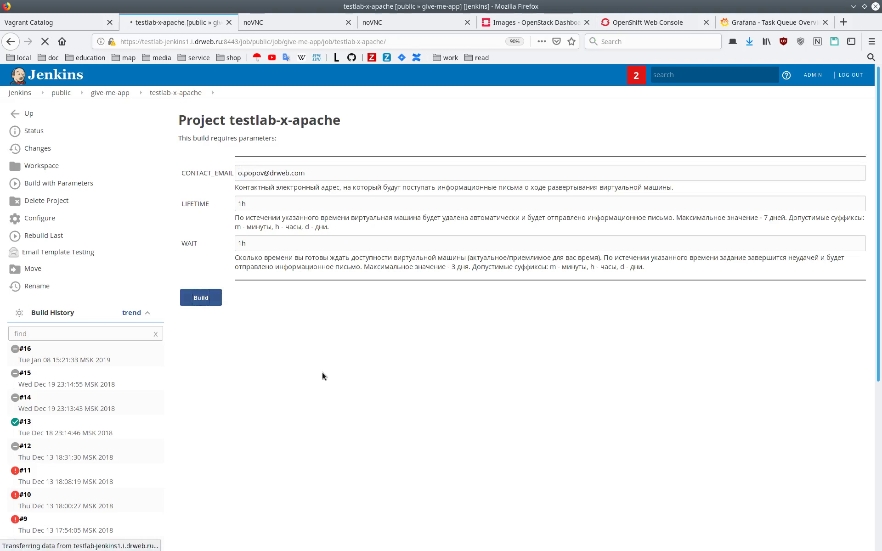
{"action": "left_click", "coordinate": [542, 24]}
Open Compute > Instances to view both active give-me-vm instances
{"action": "left_click", "coordinate": [96, 158]}
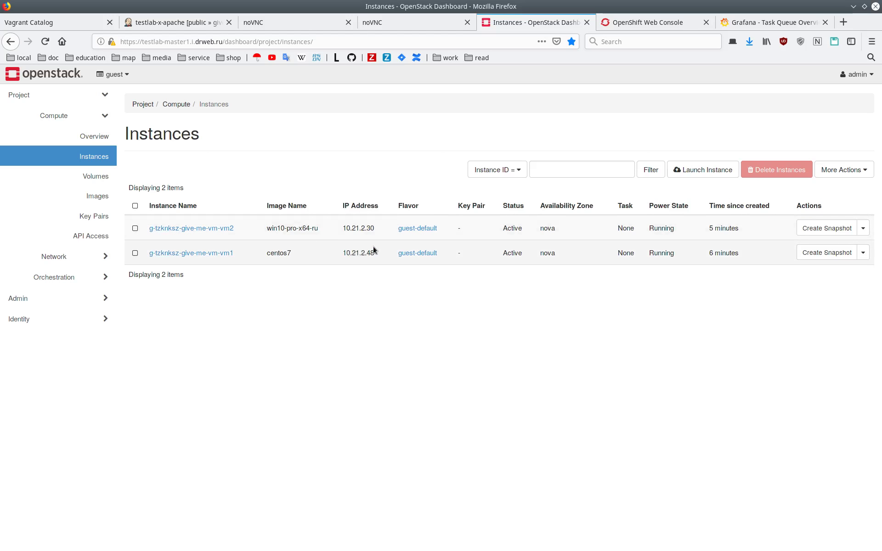
{"action": "mouse_move", "coordinate": [357, 237]}
{"action": "left_mouse_down"}
{"action": "mouse_move", "coordinate": [374, 230]}
{"action": "mouse_move", "coordinate": [368, 208]}
{"action": "mouse_move", "coordinate": [415, 330]}
{"action": "left_mouse_up"}
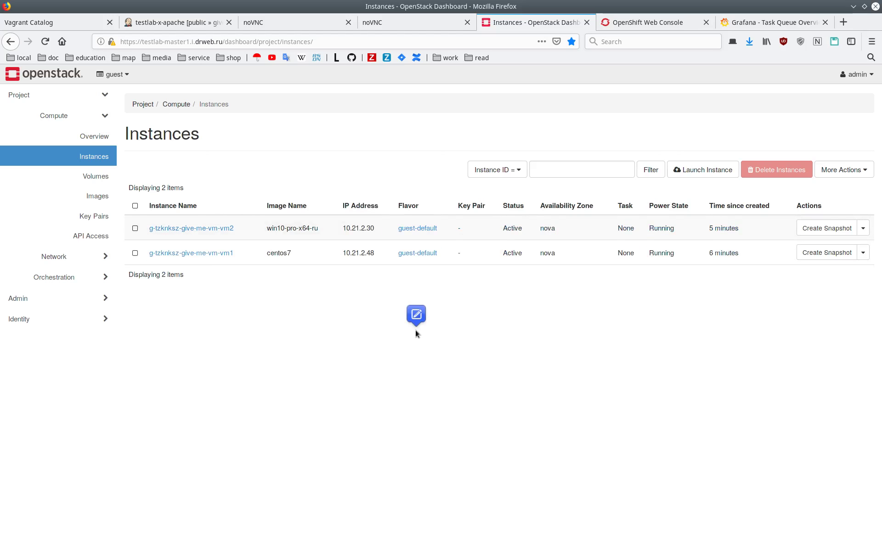
{"action": "left_click", "coordinate": [619, 23]}
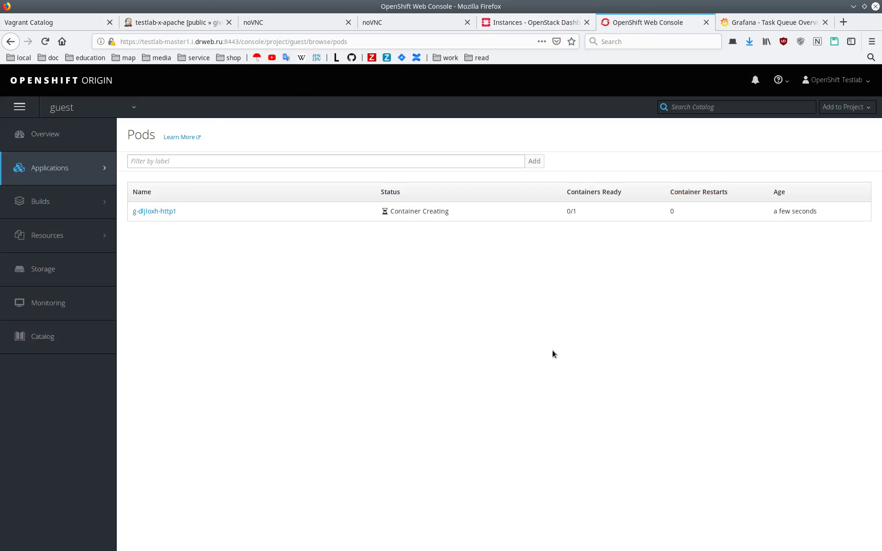
Open pod g-dljloxh-http1's details and check its Node value
{"action": "mouse_move", "coordinate": [102, 200]}
{"action": "left_click", "coordinate": [163, 216]}
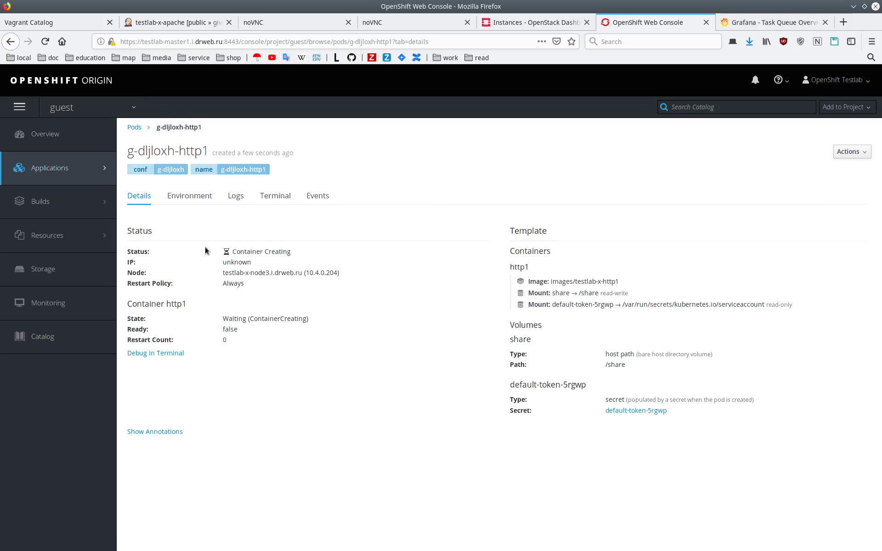
{"action": "left_click_drag", "start_coordinate": [223, 274], "coordinate": [343, 283]}
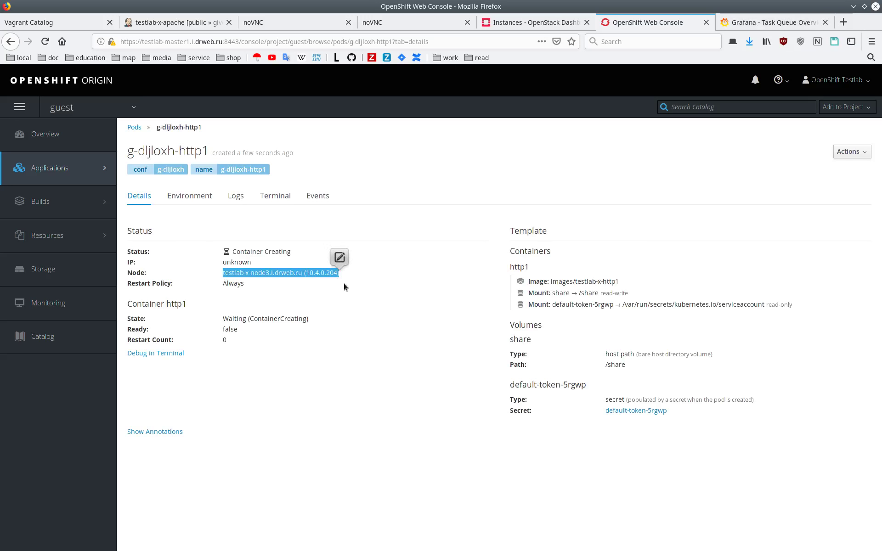
{"action": "left_click", "coordinate": [383, 361]}
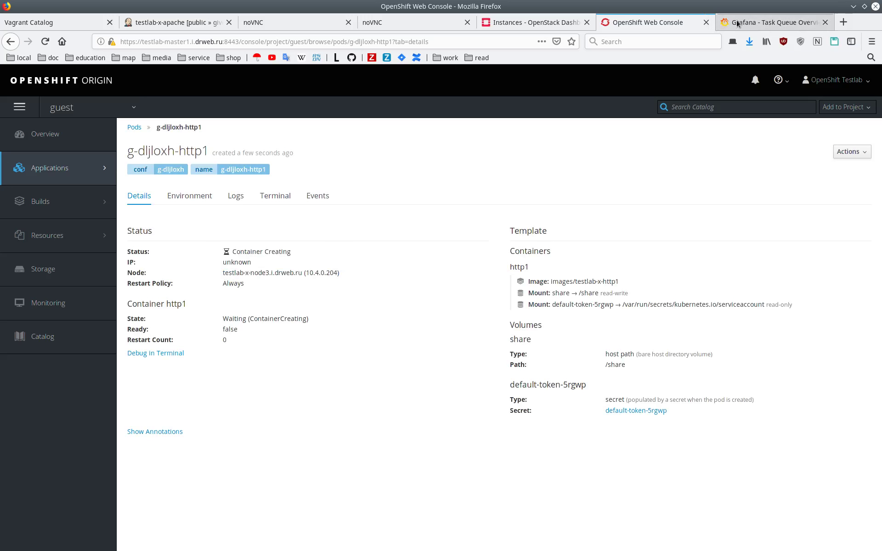
Refresh the Grafana task queue figures, then go back to the OpenShift pod details
{"action": "left_click", "coordinate": [774, 22]}
{"action": "left_click", "coordinate": [855, 79]}
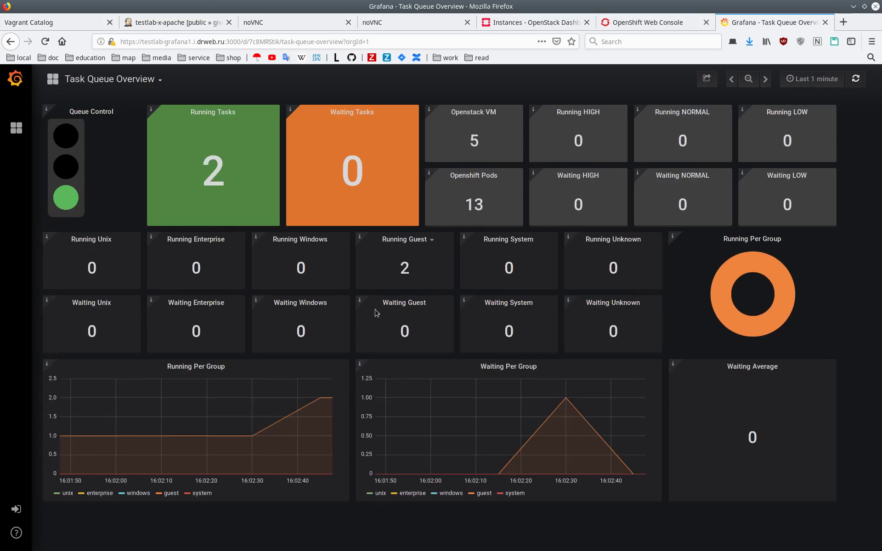
{"action": "left_click", "coordinate": [630, 25]}
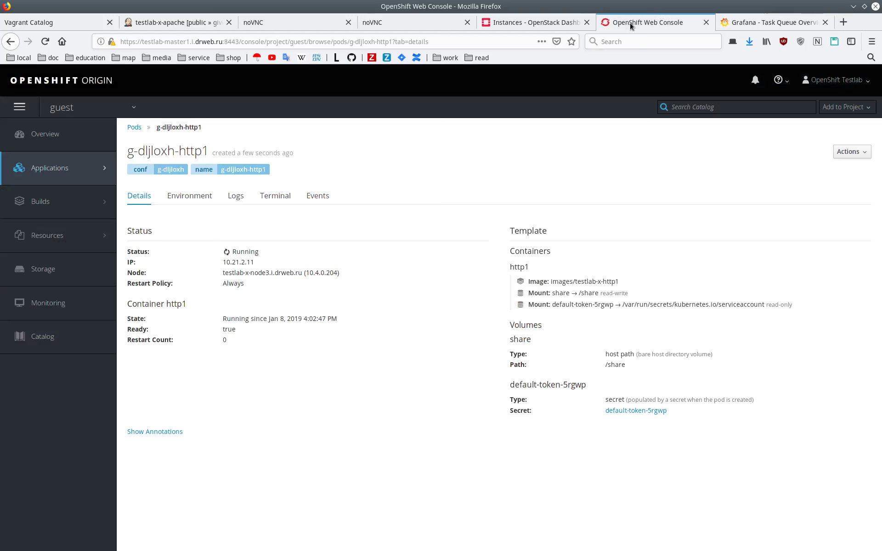
Reopen the pod from the Pods list, copy its IP 10.21.2.11, and start a new tab
{"action": "mouse_move", "coordinate": [97, 166]}
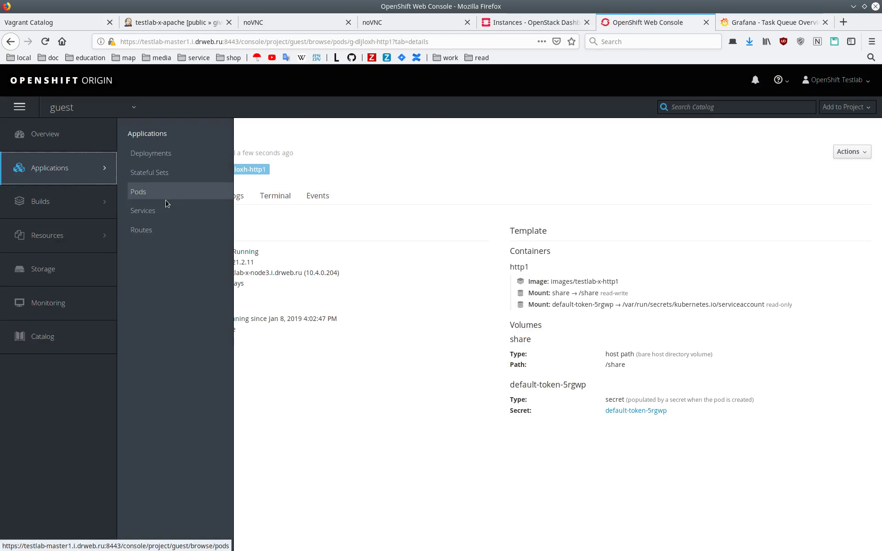
{"action": "left_click", "coordinate": [166, 197]}
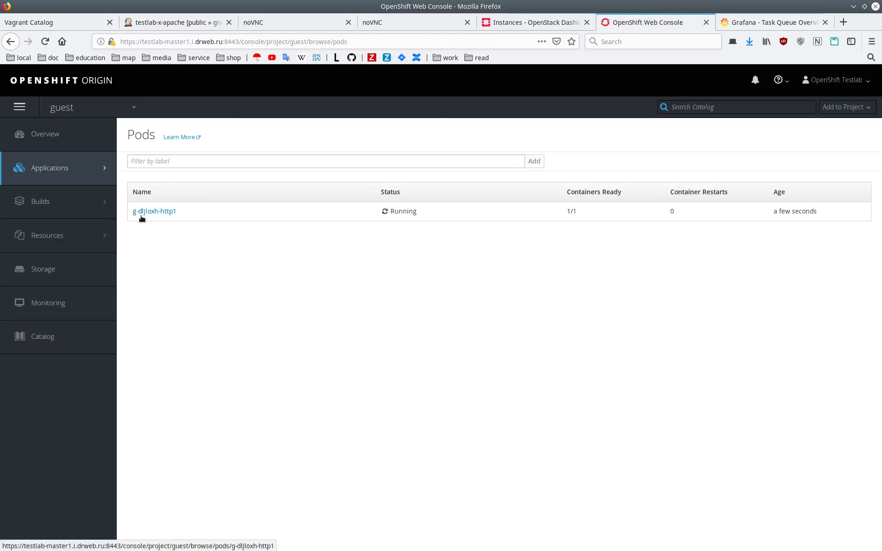
{"action": "left_click", "coordinate": [142, 215]}
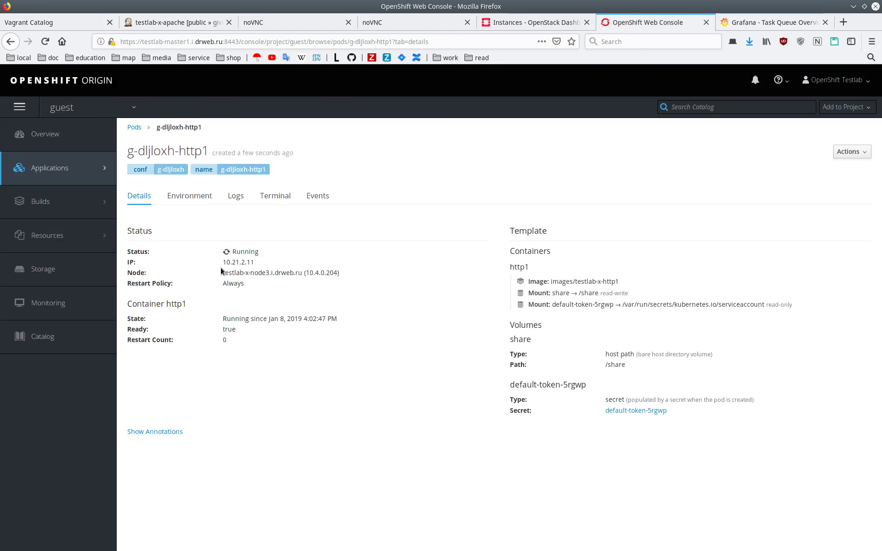
{"action": "left_click_drag", "start_coordinate": [223, 262], "coordinate": [254, 263]}
{"action": "right_click", "coordinate": [245, 271]}
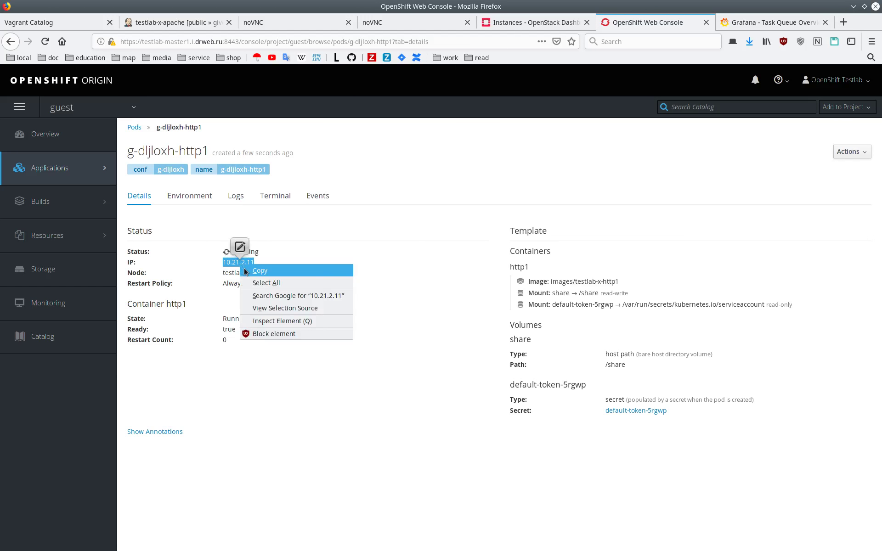
{"action": "left_click", "coordinate": [246, 271]}
{"action": "left_click", "coordinate": [843, 23]}
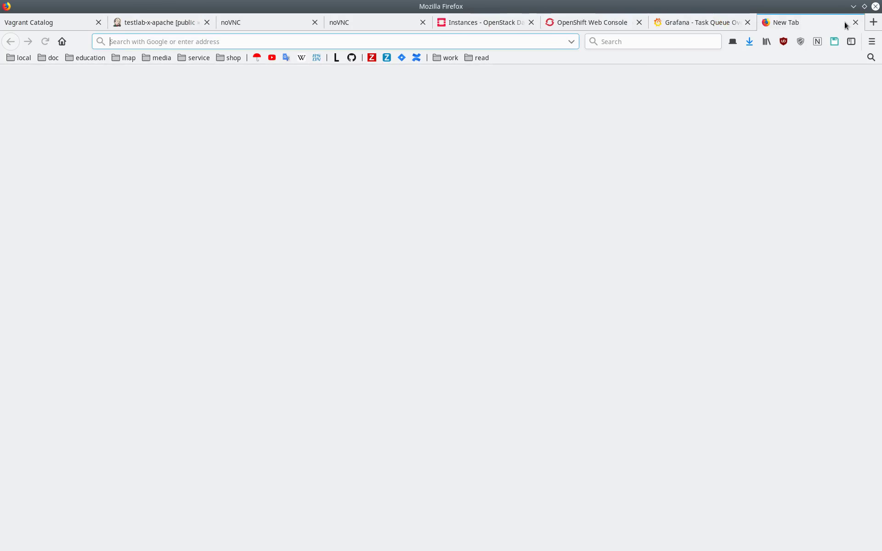
Load the /share directory listing served at 10.21.2.11
{"action": "key", "text": "ctrl+v"}
{"action": "key", "text": "Return"}
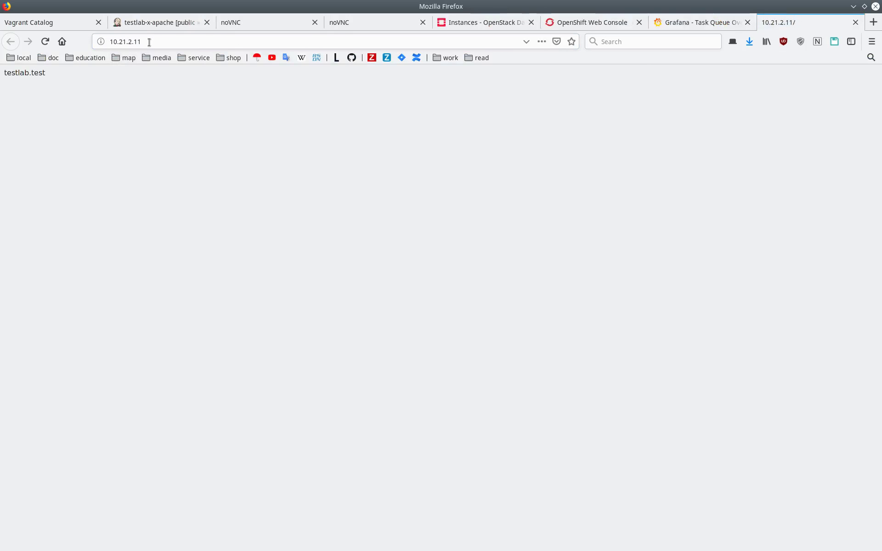
{"action": "left_click", "coordinate": [149, 42]}
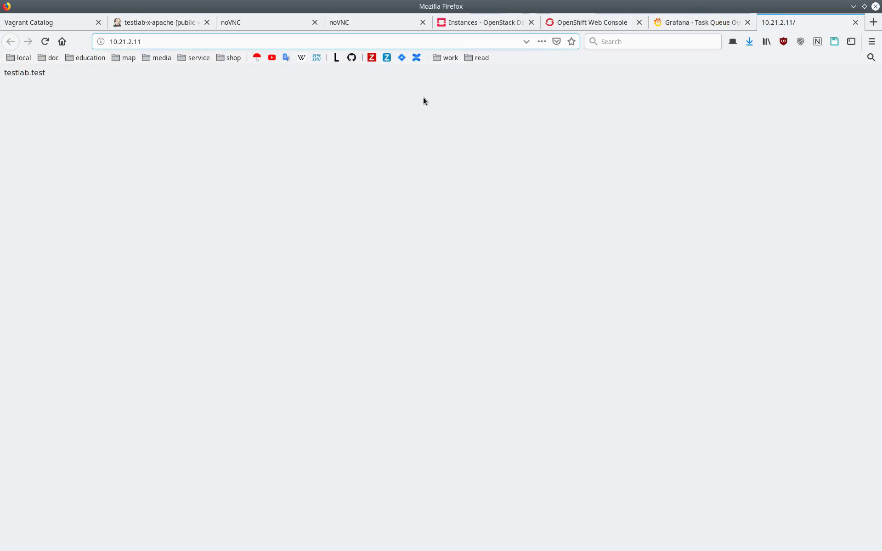
{"action": "type", "text": "/s"}
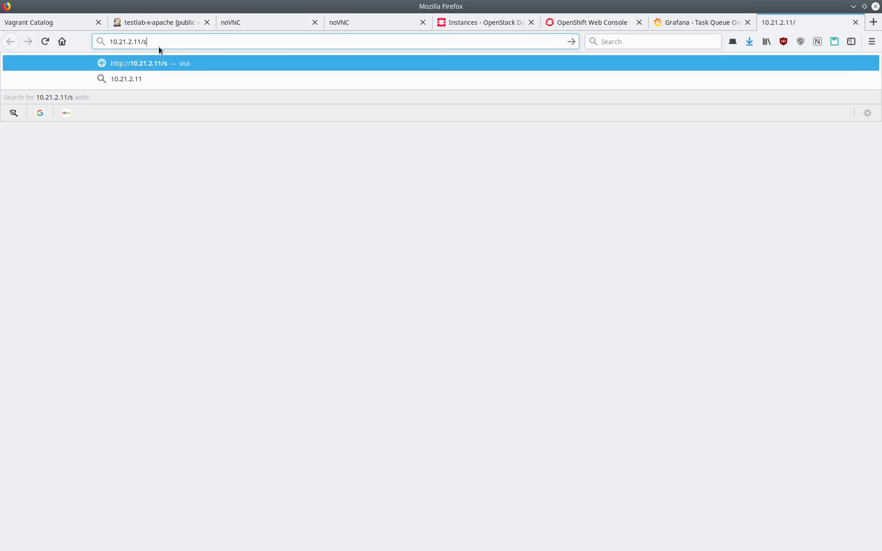
{"action": "type", "text": "hare"}
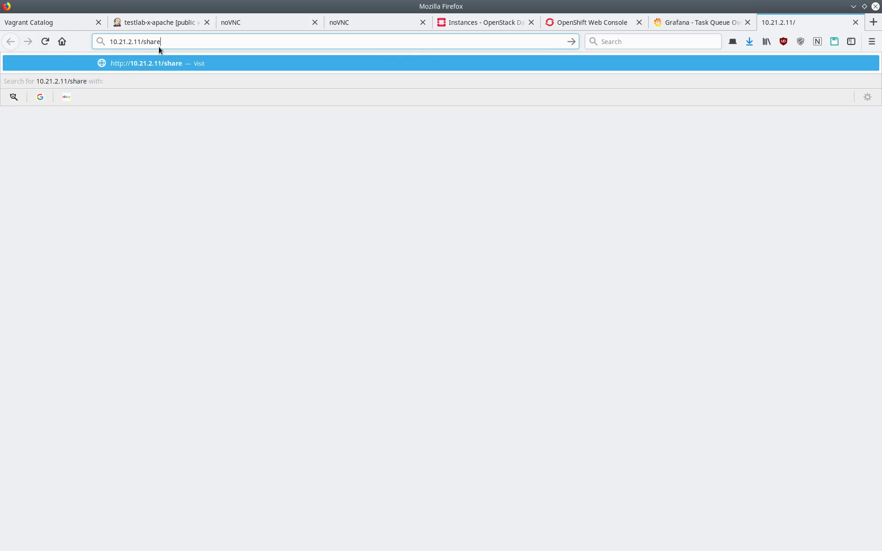
{"action": "key", "text": "Return"}
Browse into testlab/unix/nfs, then return to the OpenShift pod page
{"action": "left_click", "coordinate": [31, 142]}
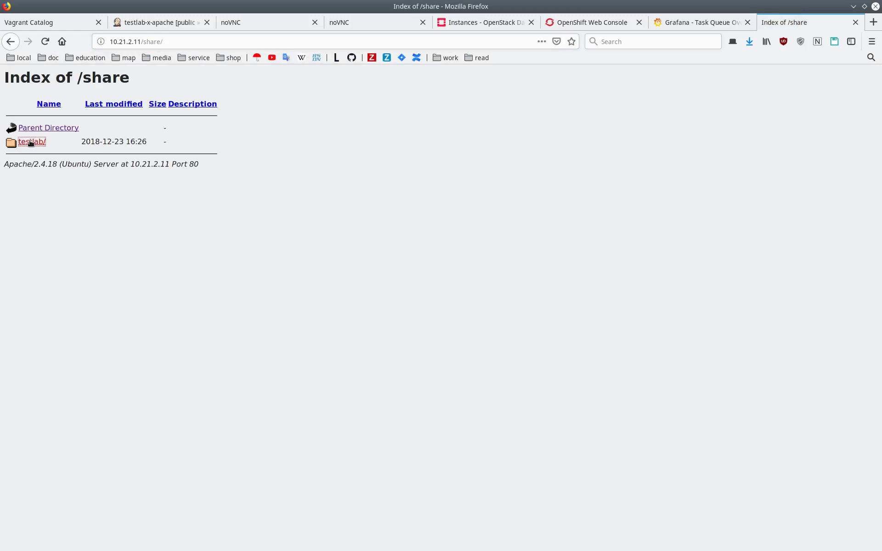
{"action": "left_click", "coordinate": [27, 156]}
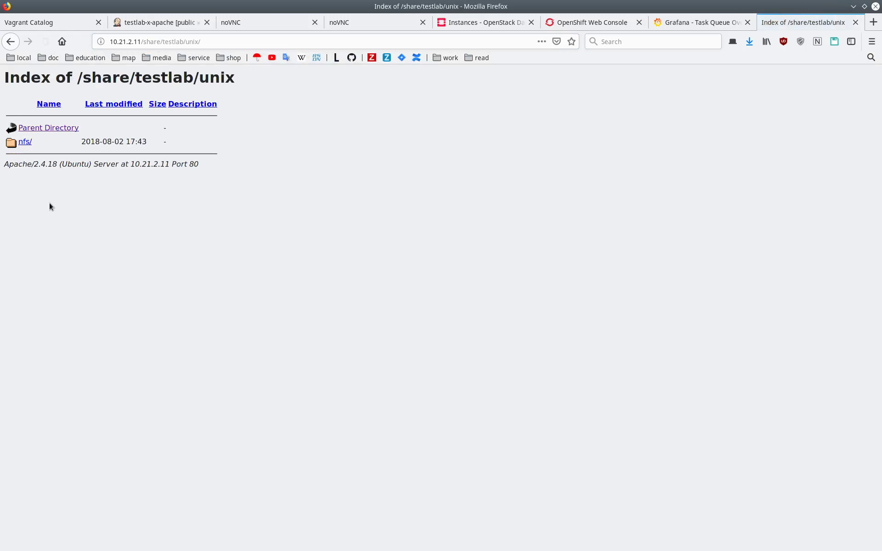
{"action": "left_click", "coordinate": [28, 142]}
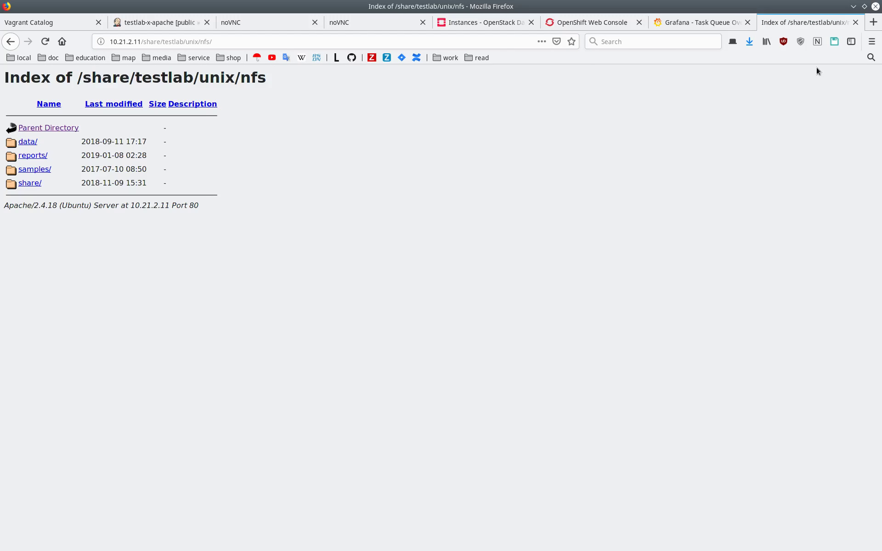
{"action": "left_click", "coordinate": [616, 27]}
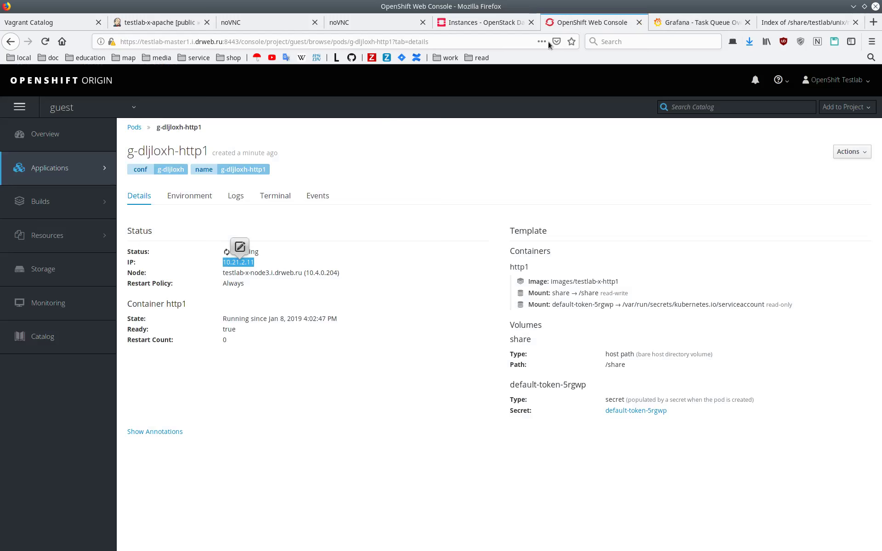
Start bash in the pod's terminal and run ls -l /testlab-unix/
{"action": "left_click", "coordinate": [276, 196]}
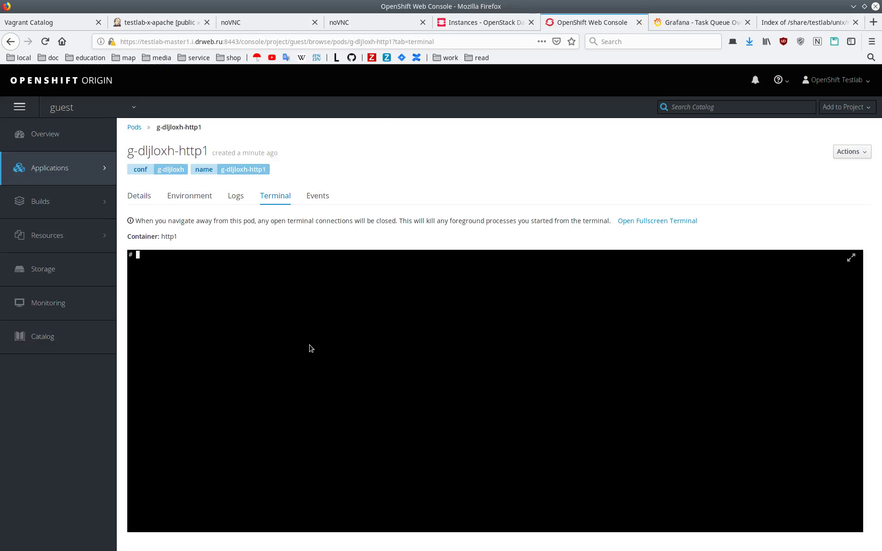
{"action": "type", "text": "bash"}
{"action": "key", "text": "Return"}
{"action": "type", "text": "ls -l /"}
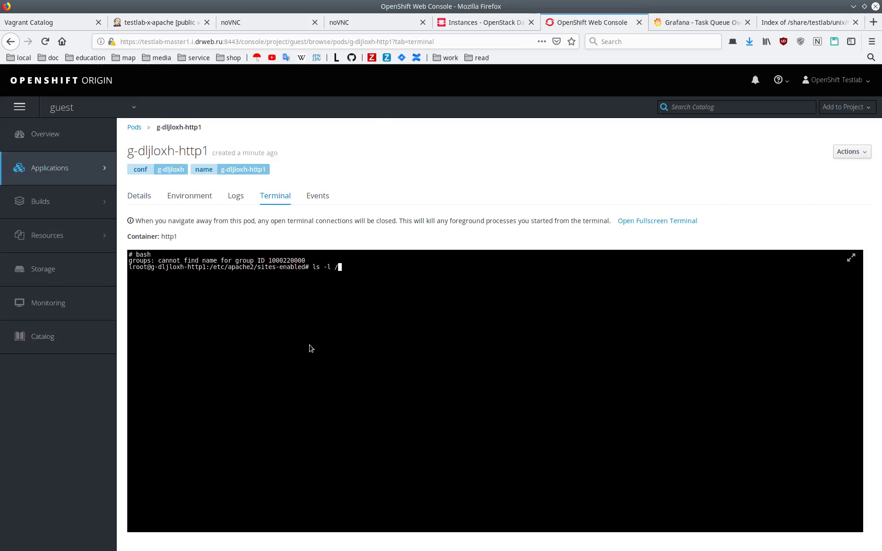
{"action": "type", "text": "testlab-u"}
{"action": "key", "text": "Tab"}
{"action": "key", "text": "Return"}
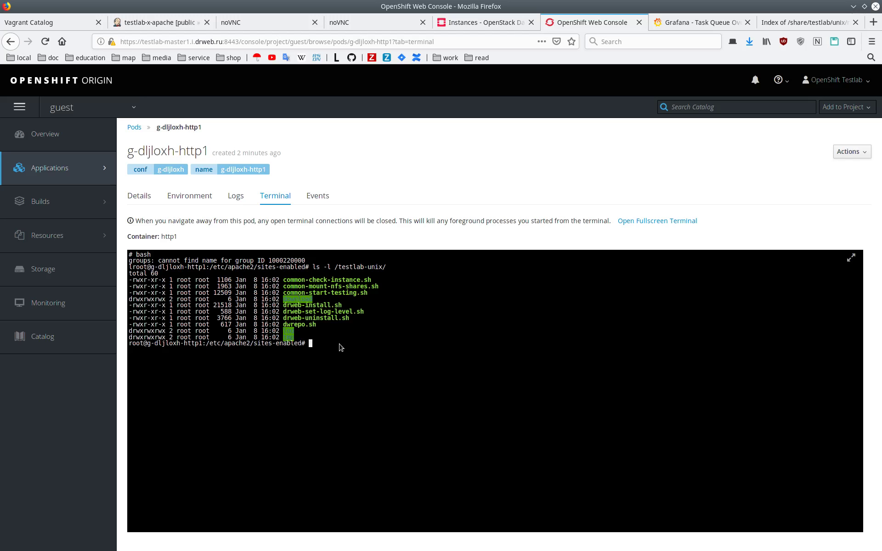
Abort the running give-me-vm build #142
{"action": "left_click", "coordinate": [165, 23]}
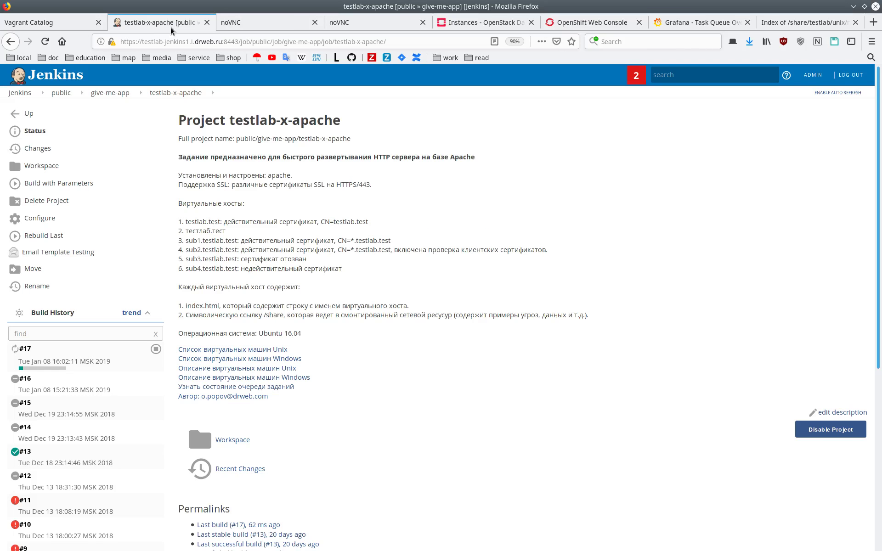
{"action": "left_click", "coordinate": [107, 94]}
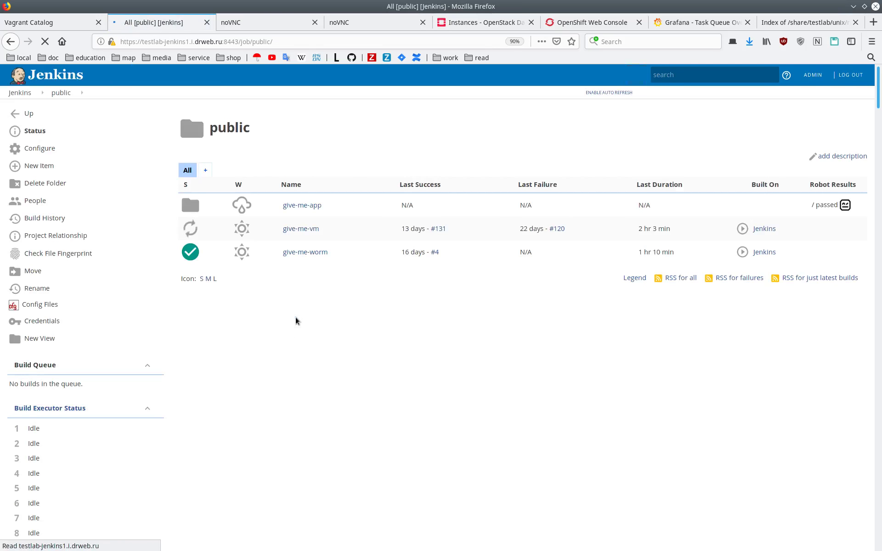
{"action": "left_click", "coordinate": [304, 228]}
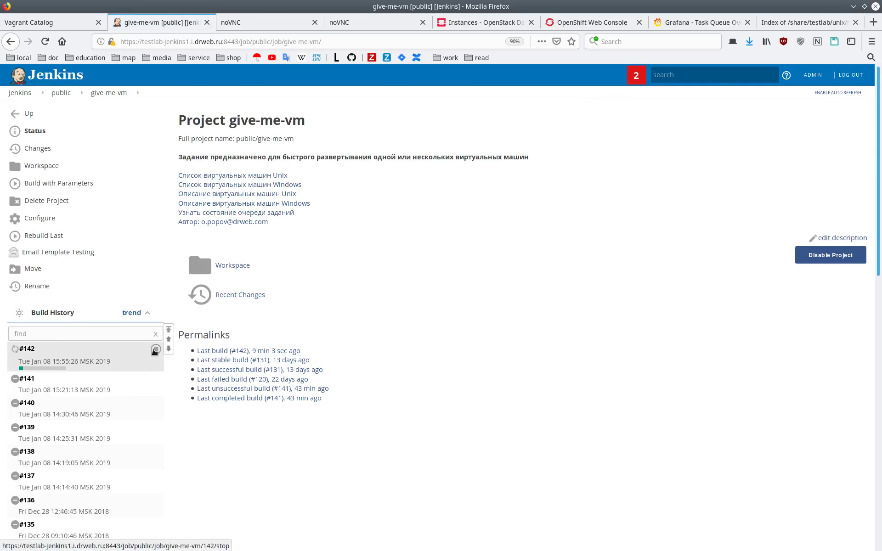
{"action": "left_click", "coordinate": [155, 350]}
{"action": "left_click", "coordinate": [517, 265]}
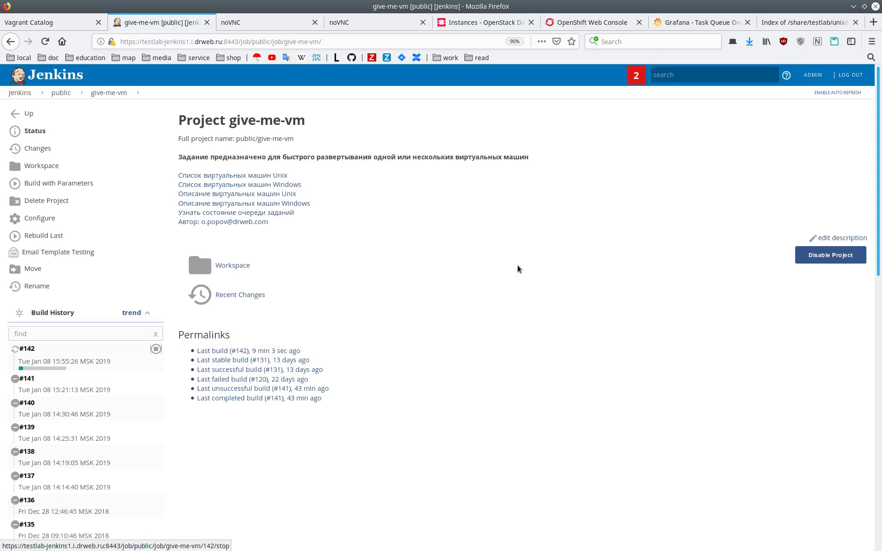
Abort build #17 of give-me-app/testlab-x-apache
{"action": "left_click", "coordinate": [61, 92]}
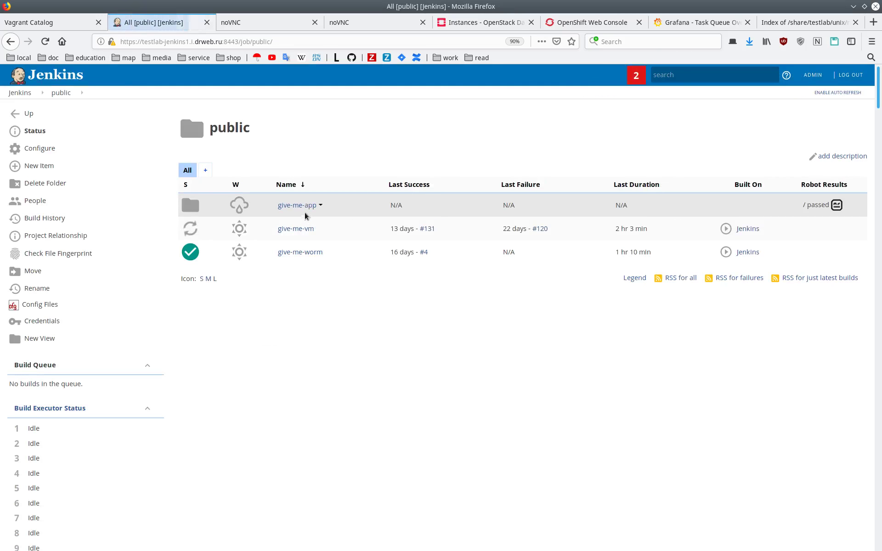
{"action": "left_click", "coordinate": [296, 205]}
{"action": "scroll", "coordinate": [322, 285], "scroll_direction": "down", "scroll_amount": 3}
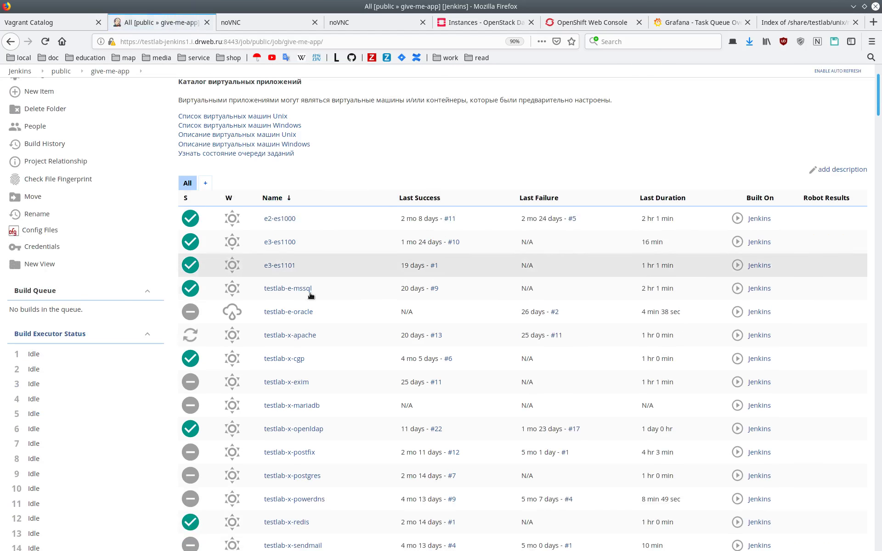
{"action": "left_click", "coordinate": [285, 336]}
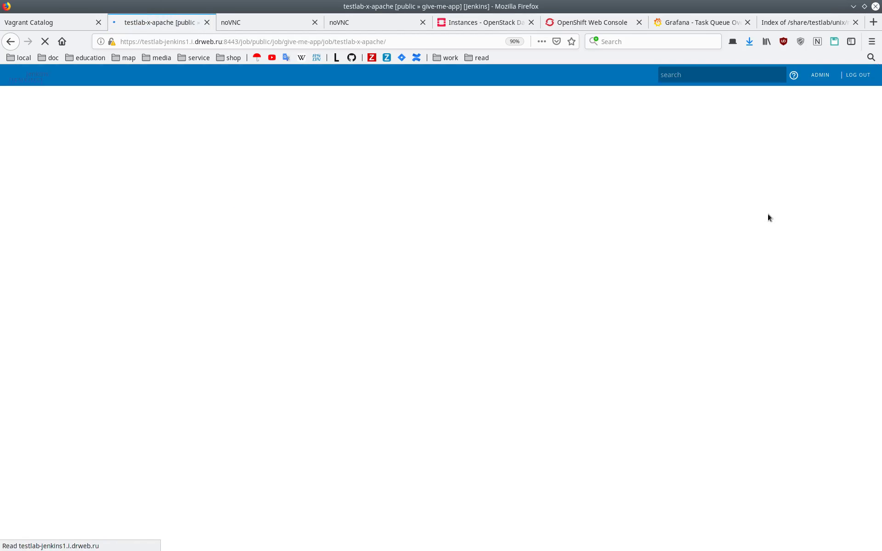
{"action": "left_click", "coordinate": [156, 348]}
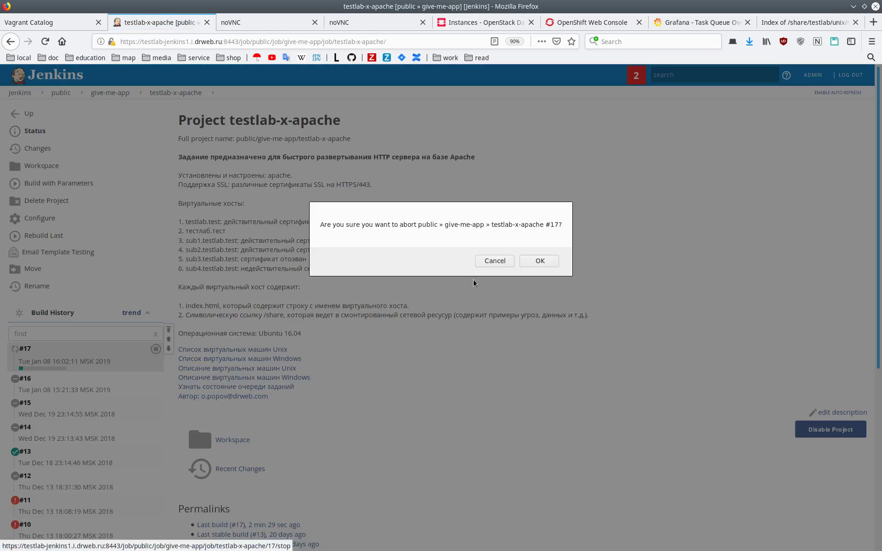
{"action": "left_click", "coordinate": [540, 261]}
{"action": "left_click", "coordinate": [680, 22]}
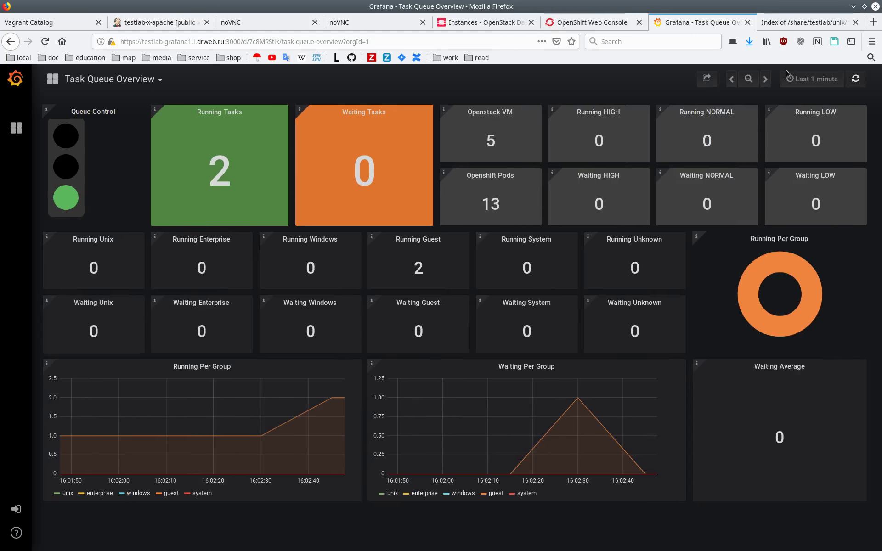
Refresh the Task Queue Overview until it shows 2 running and 0 waiting tasks
{"action": "left_click", "coordinate": [857, 83]}
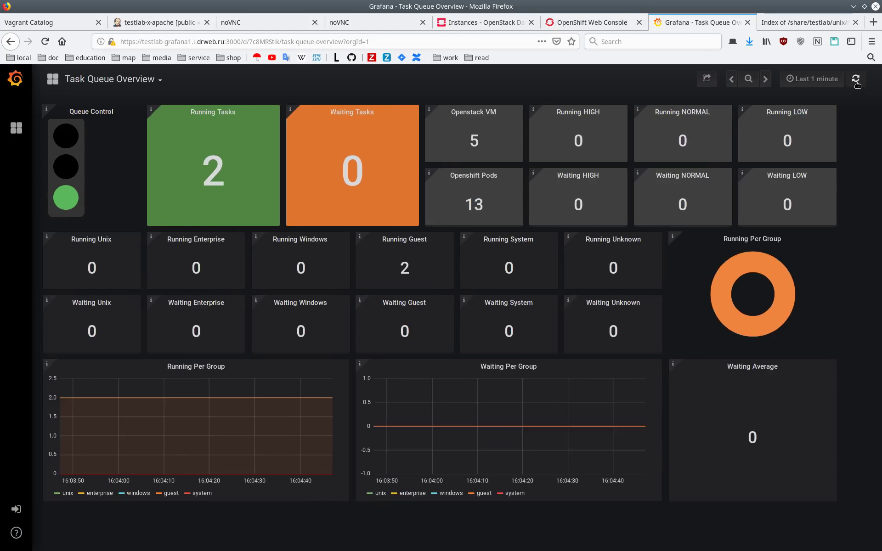
{"action": "left_click", "coordinate": [856, 83]}
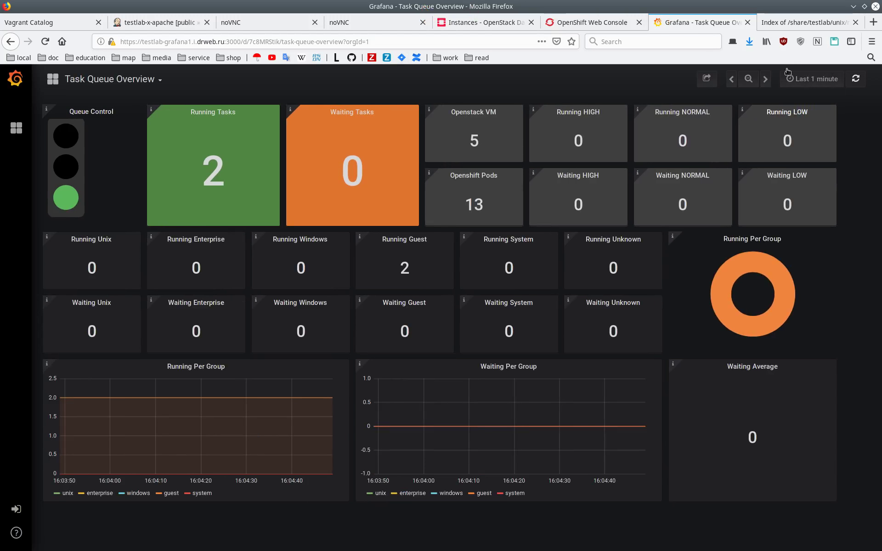
{"action": "left_click", "coordinate": [857, 81]}
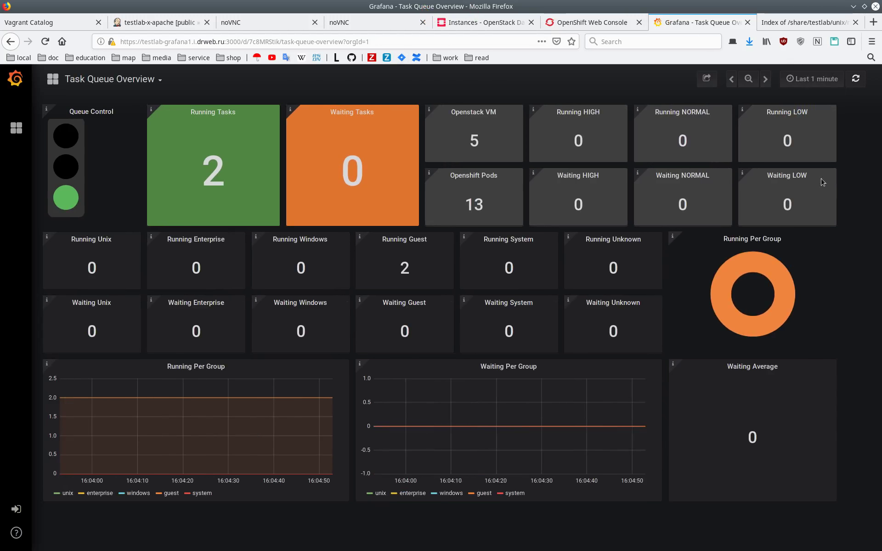
{"action": "left_click", "coordinate": [859, 84]}
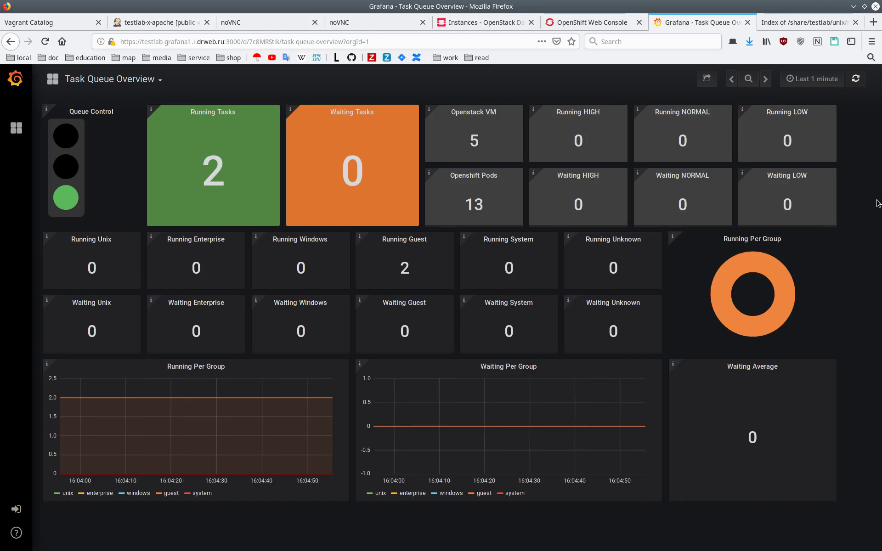
{"action": "left_click", "coordinate": [855, 84]}
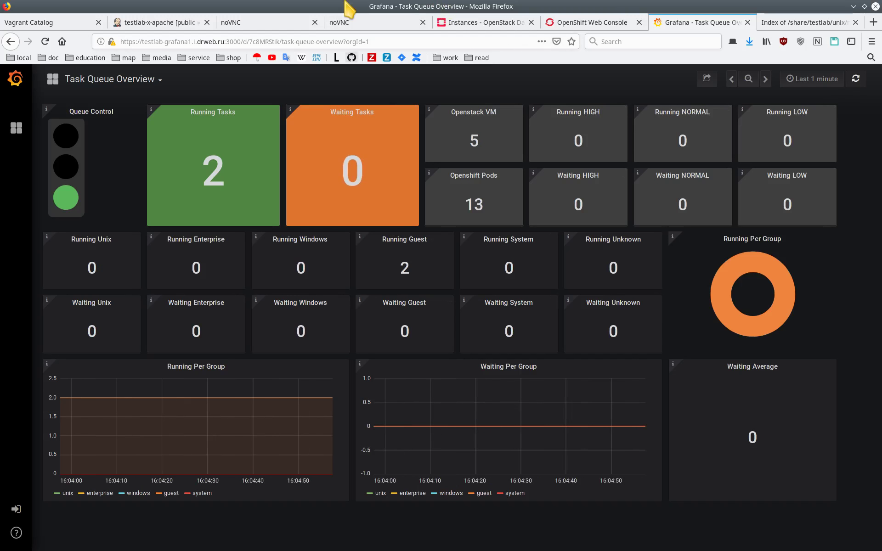
Close both noVNC tabs and return to the Jenkins testlab-x-apache project
{"action": "left_click", "coordinate": [364, 23]}
{"action": "left_click", "coordinate": [315, 22]}
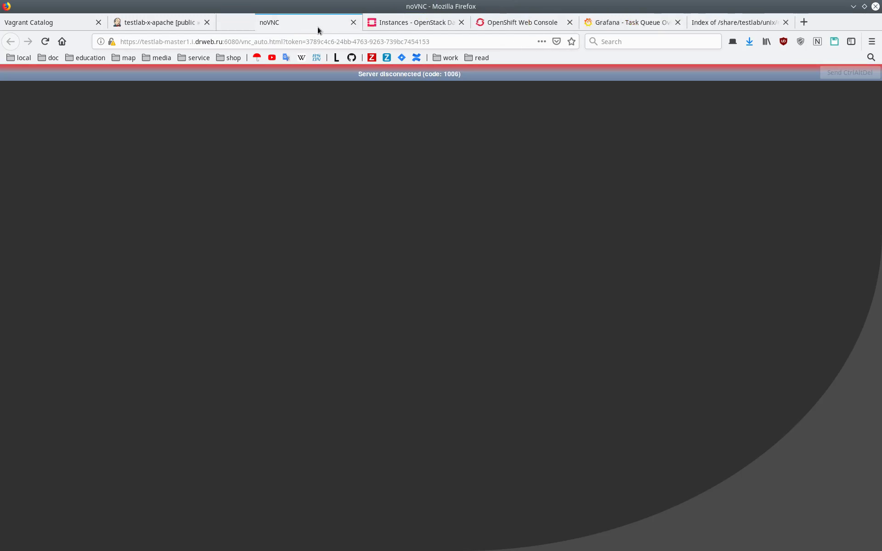
{"action": "middle_click", "coordinate": [318, 27]}
{"action": "left_click", "coordinate": [174, 26]}
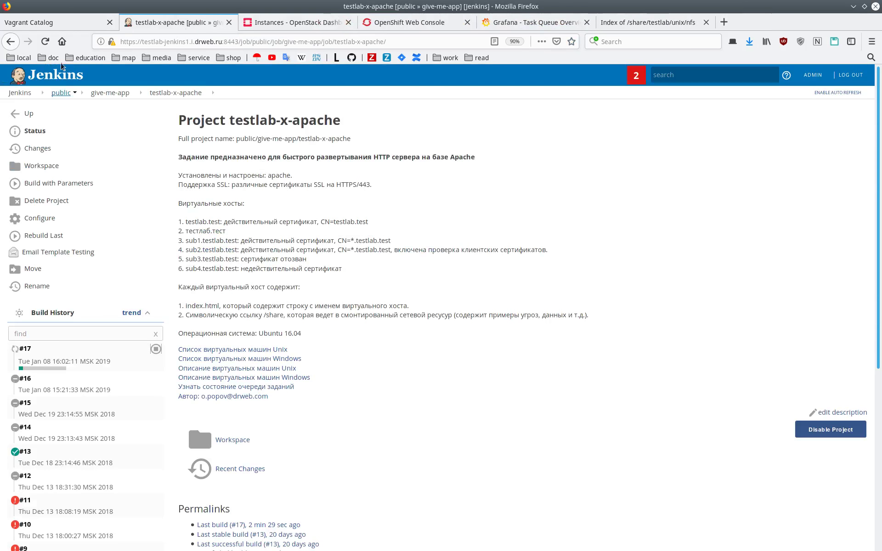